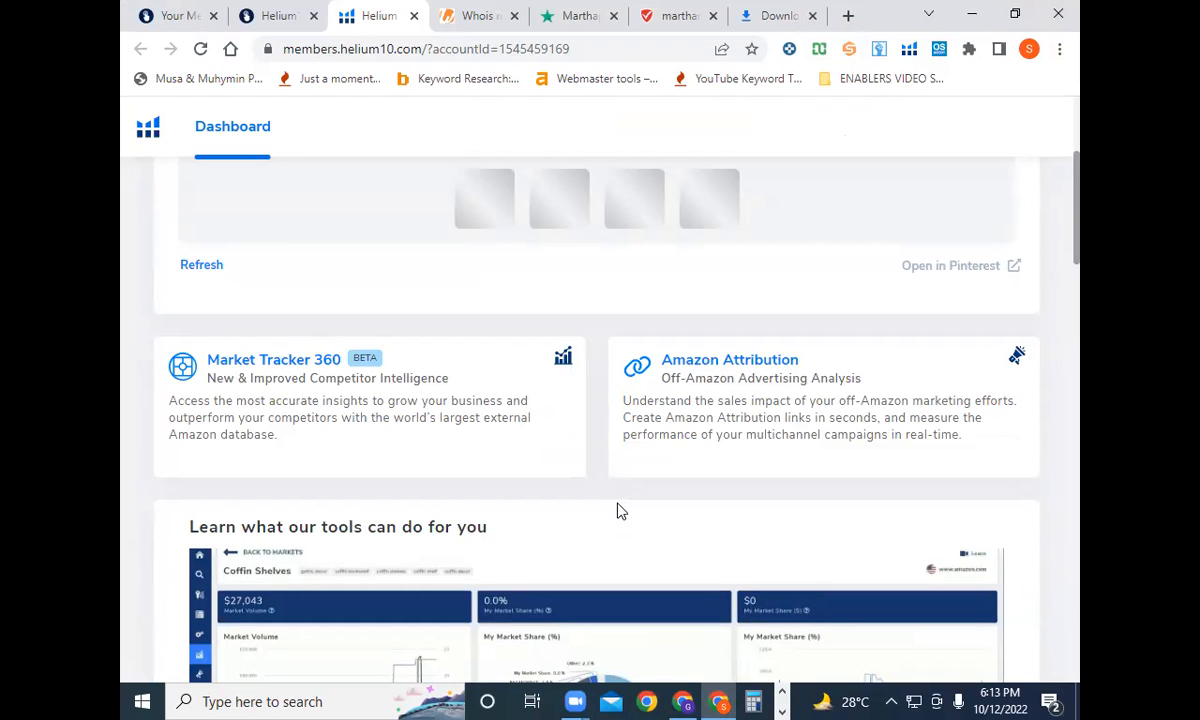
# Step: Open the Black Box product research tool and show its Competitors search
pyautogui.scroll(-6, 611, 453)
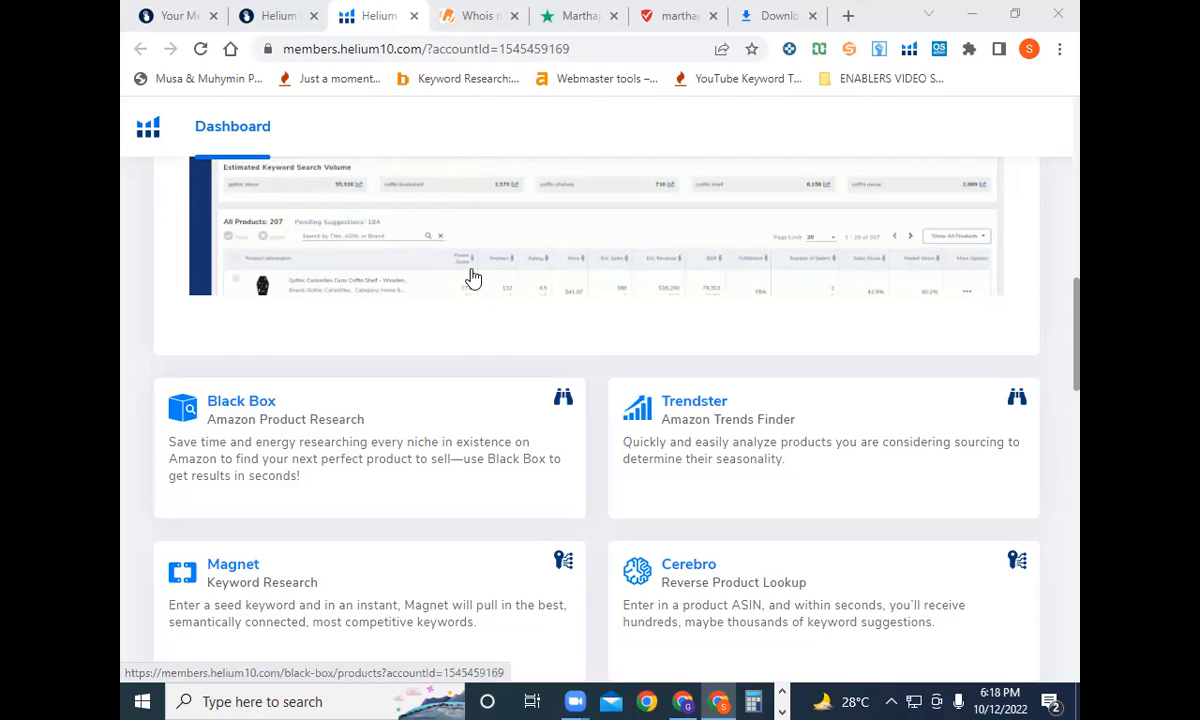
pyautogui.click(243, 412)
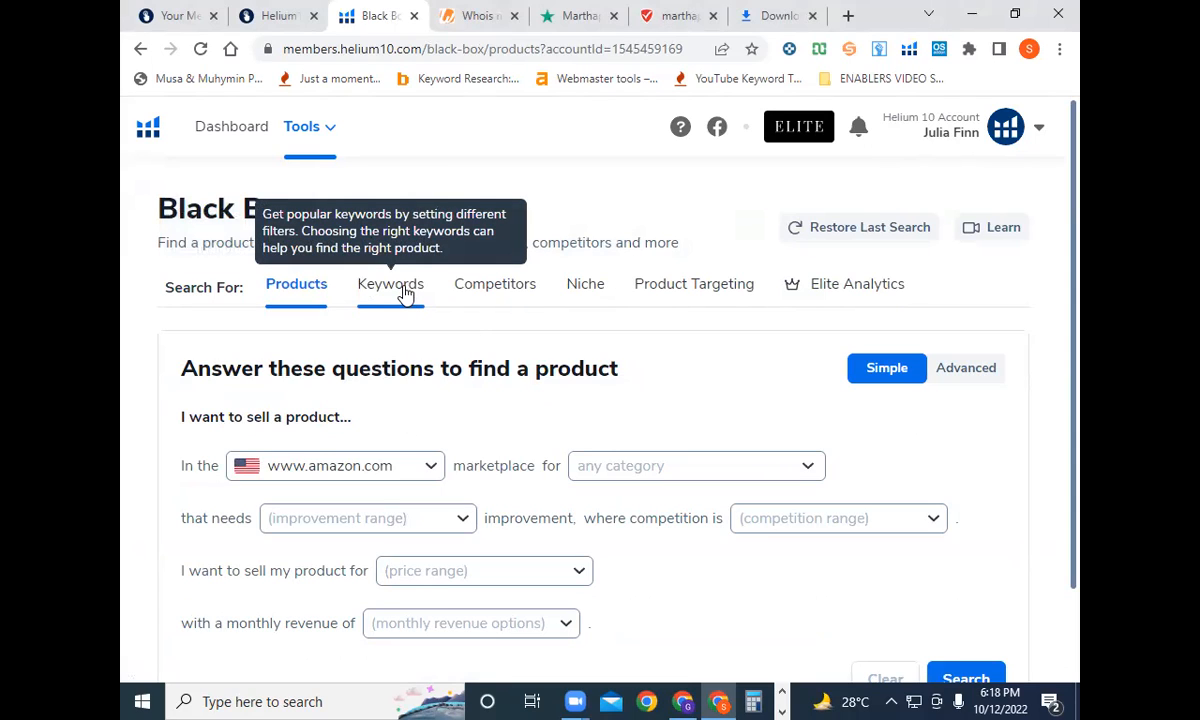
pyautogui.click(503, 295)
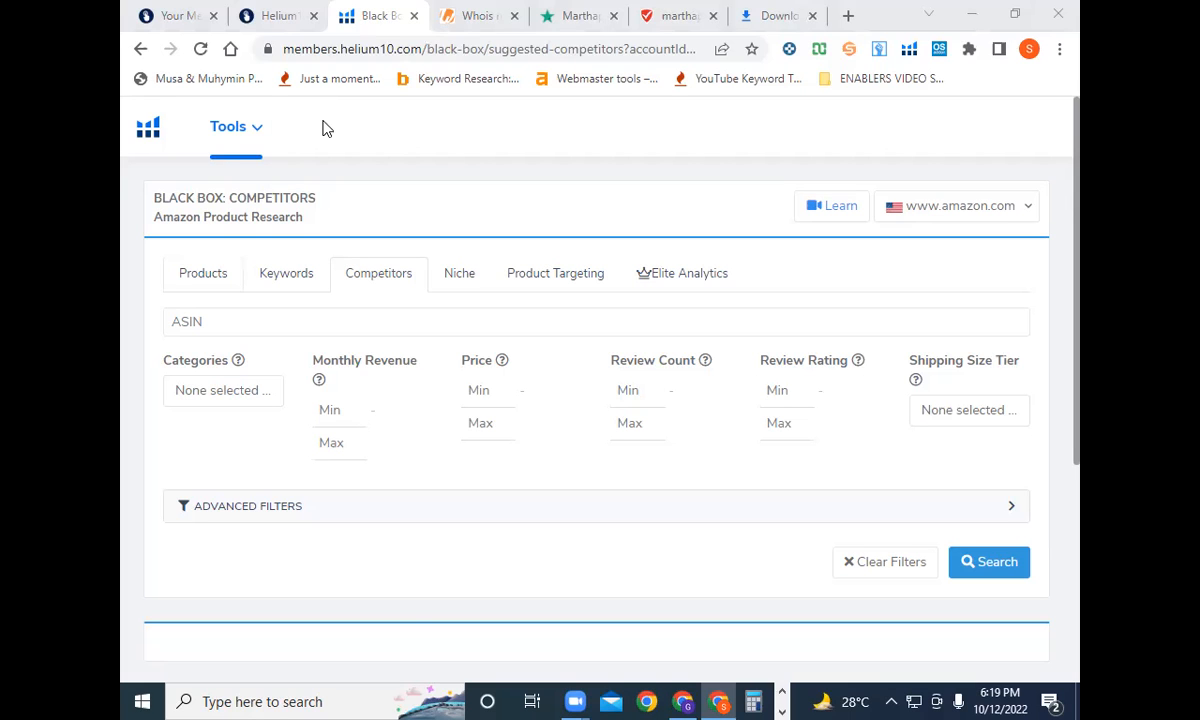
# Step: Switch to the Google Sheets workbook, open the Testing Sheet and copy the REVLON product's ASIN, B00IVLDIUE
pyautogui.click(683, 701)
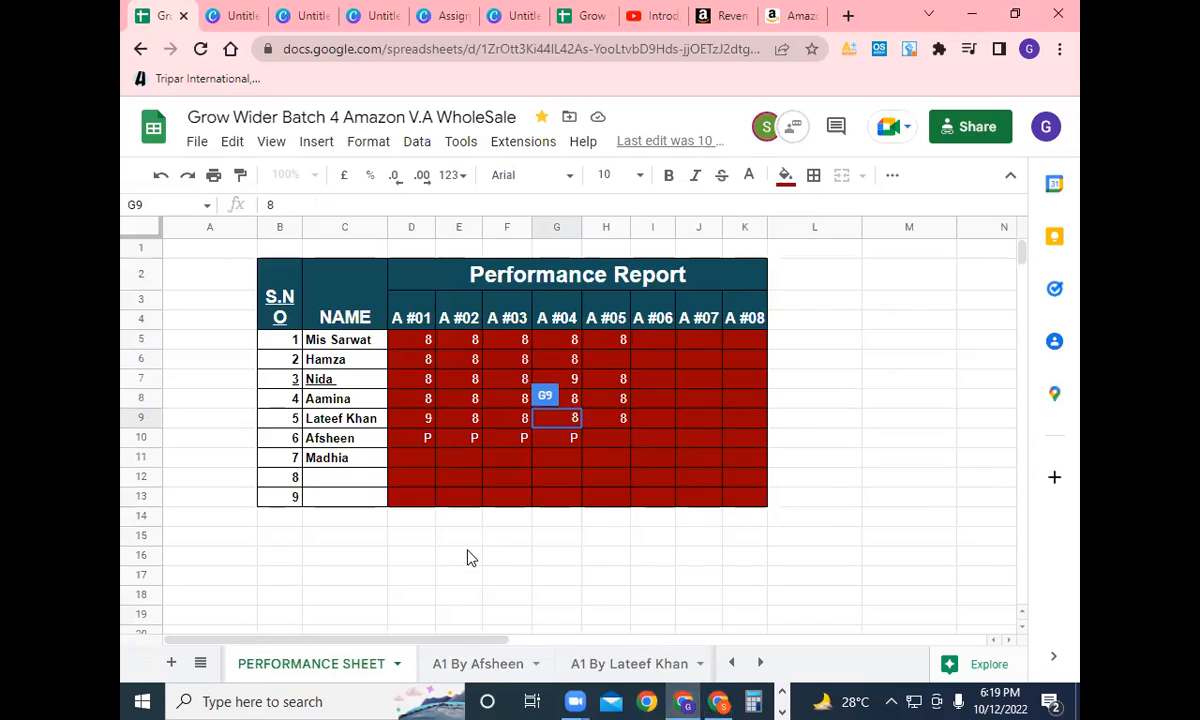
pyautogui.click(201, 665)
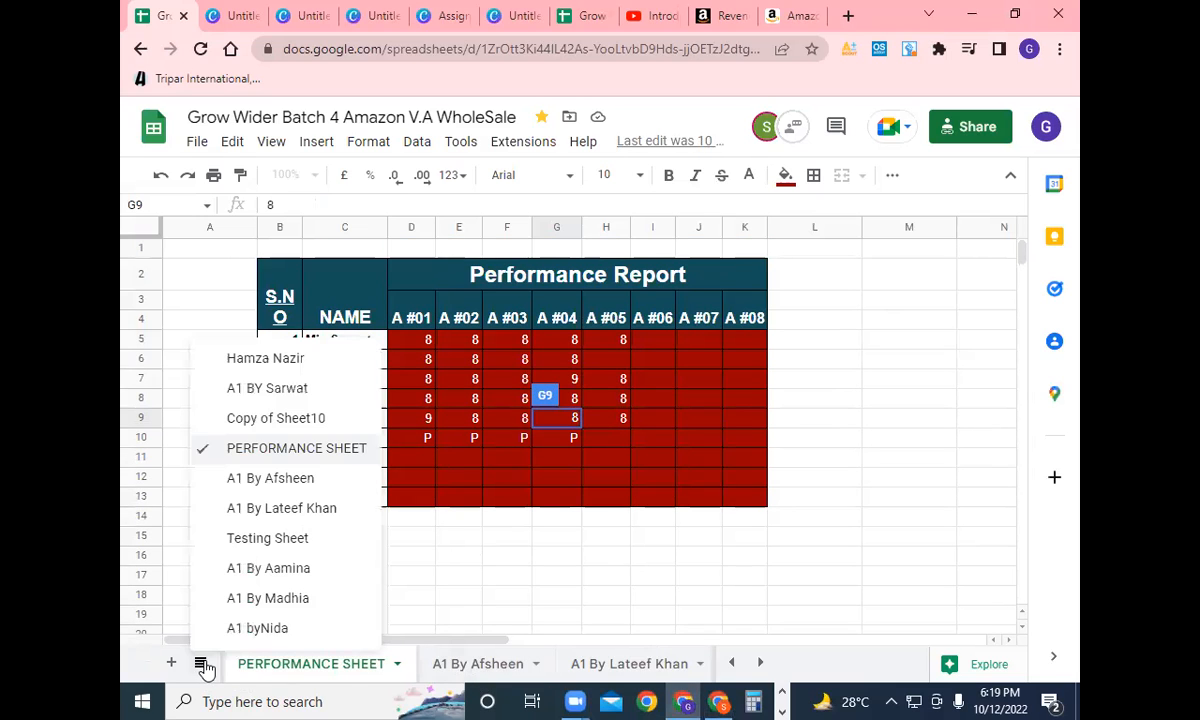
pyautogui.click(303, 539)
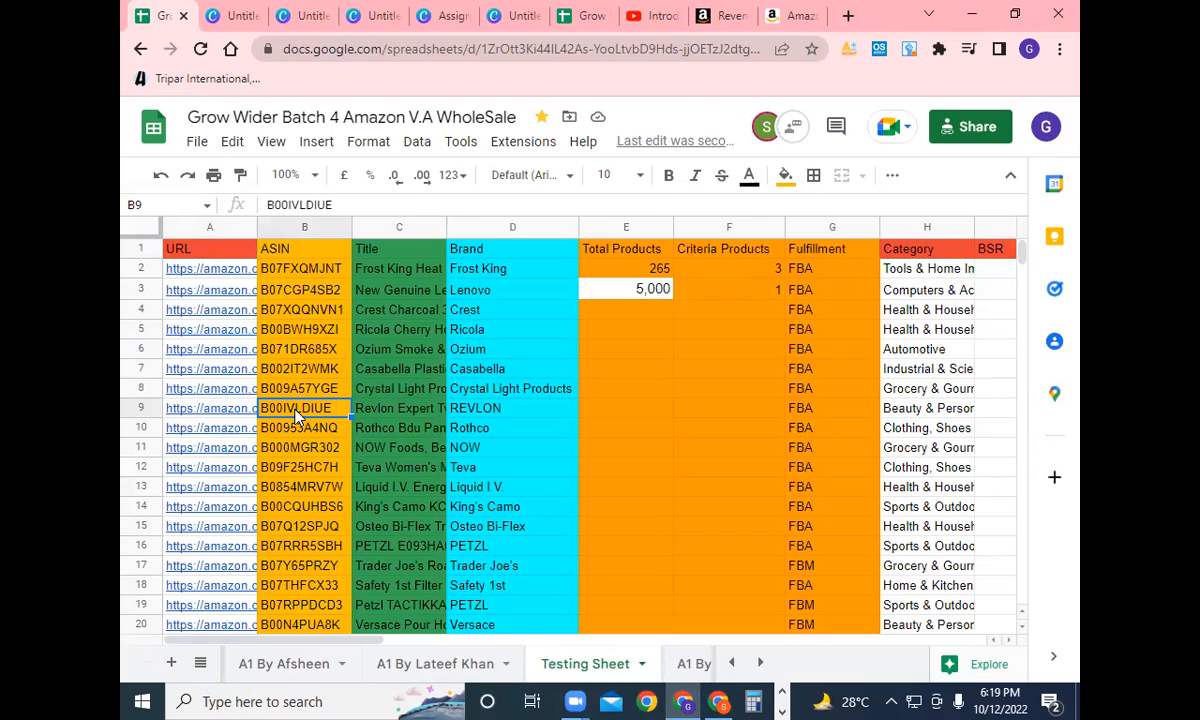
pyautogui.click(722, 701)
pyautogui.click(240, 321)
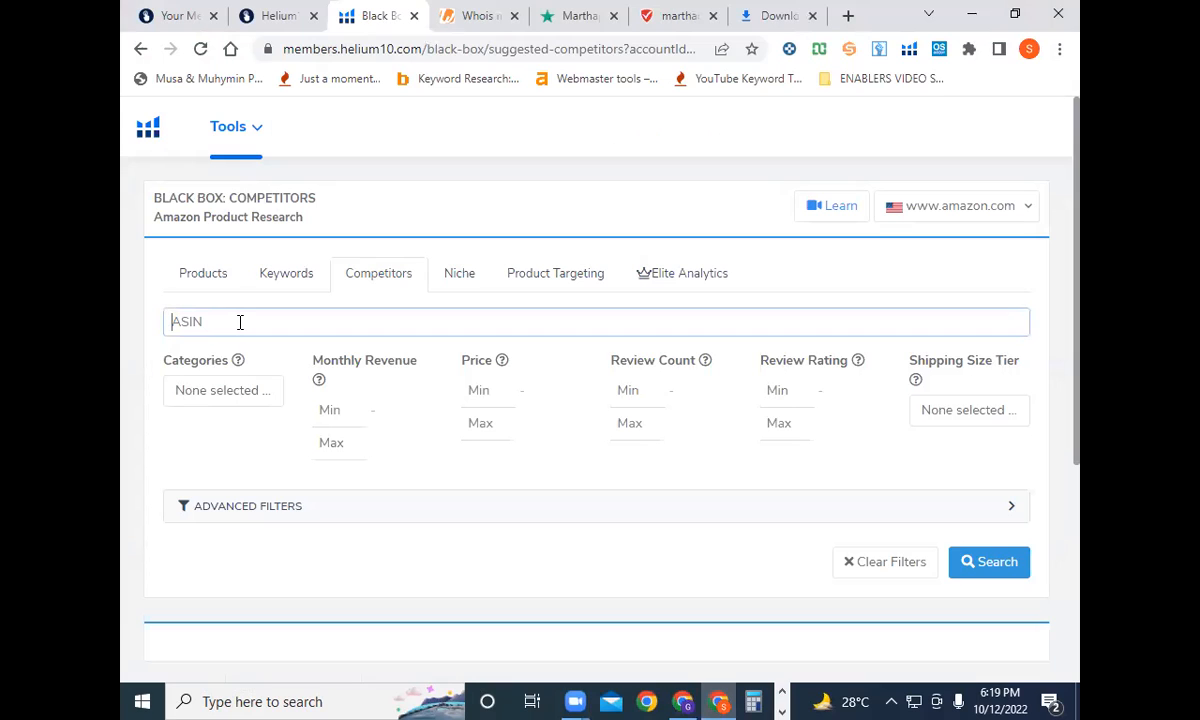
pyautogui.click(1028, 210)
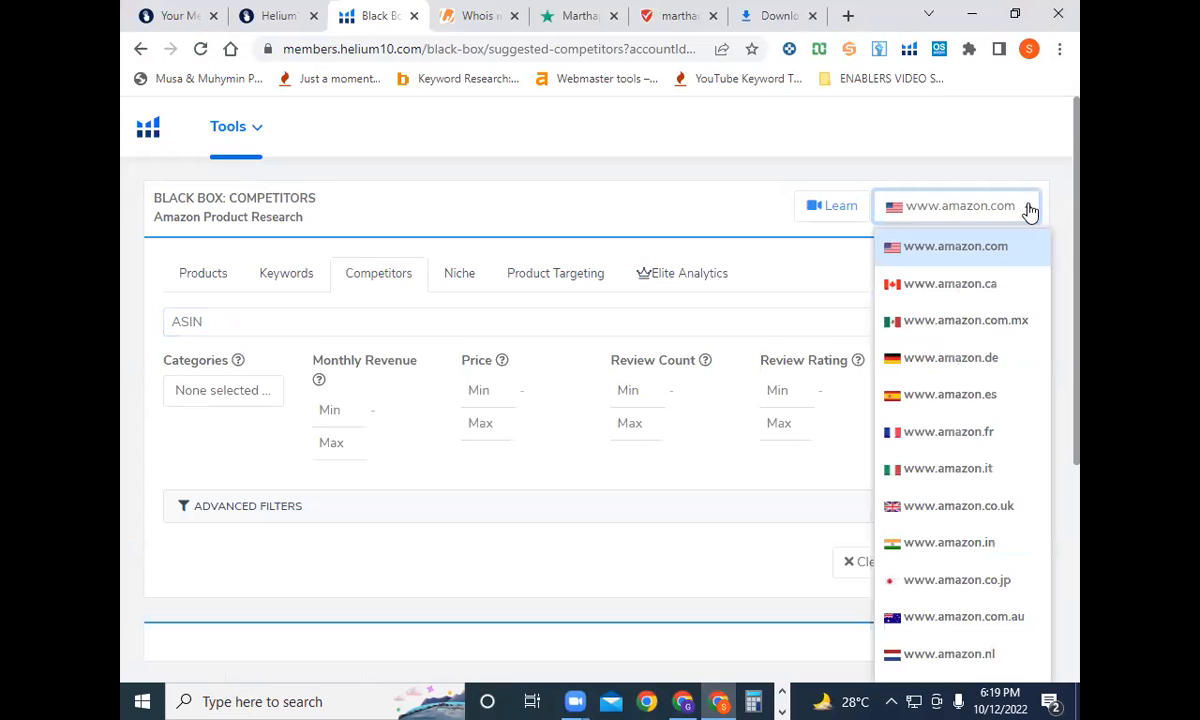
pyautogui.click(963, 250)
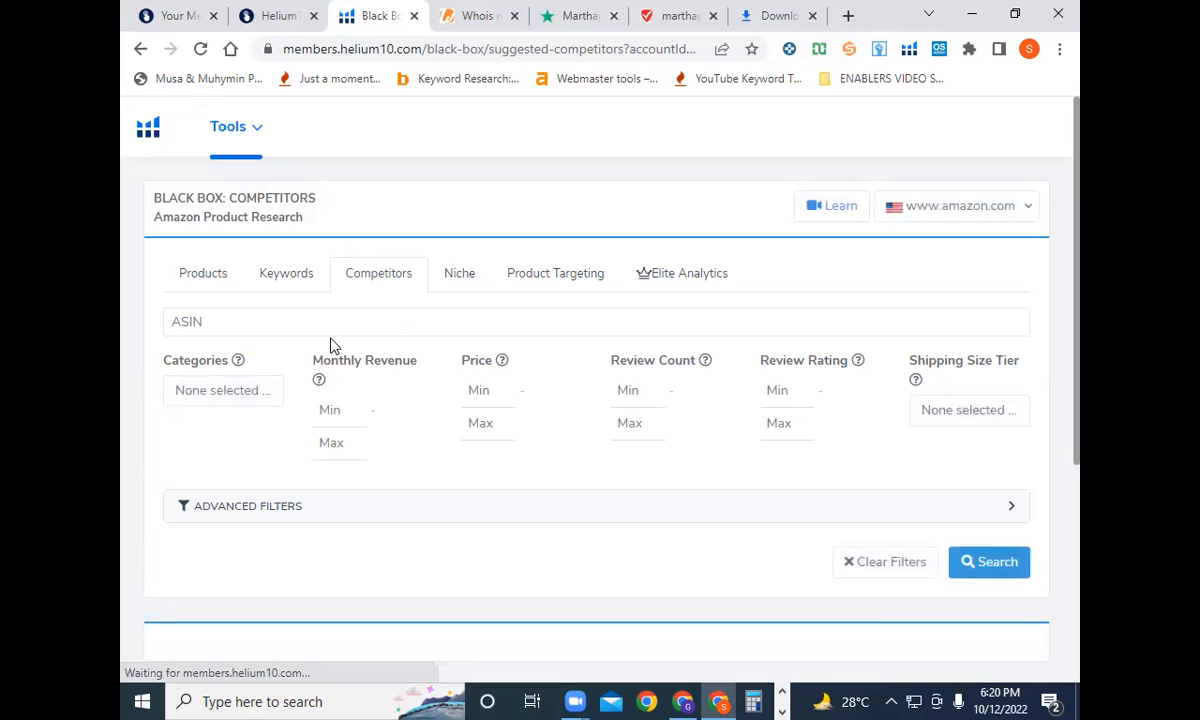
pyautogui.click(253, 321)
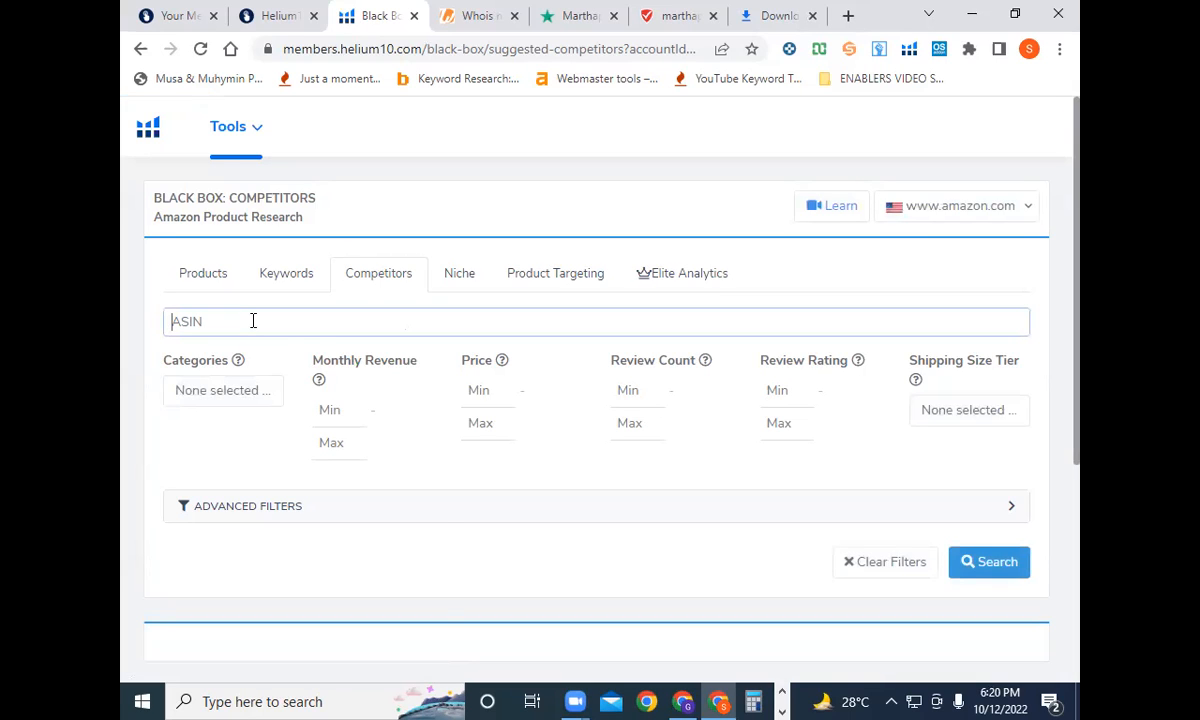
pyautogui.write('B00IVLDIUE')
pyautogui.click(255, 396)
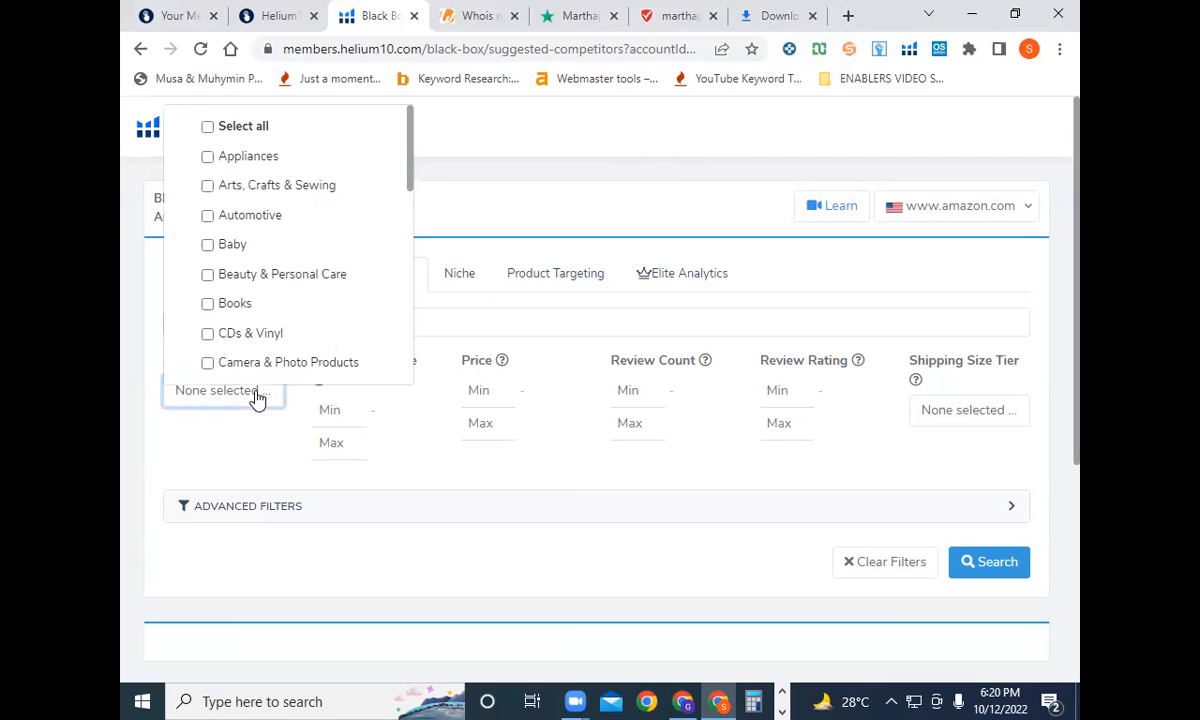
pyautogui.click(540, 197)
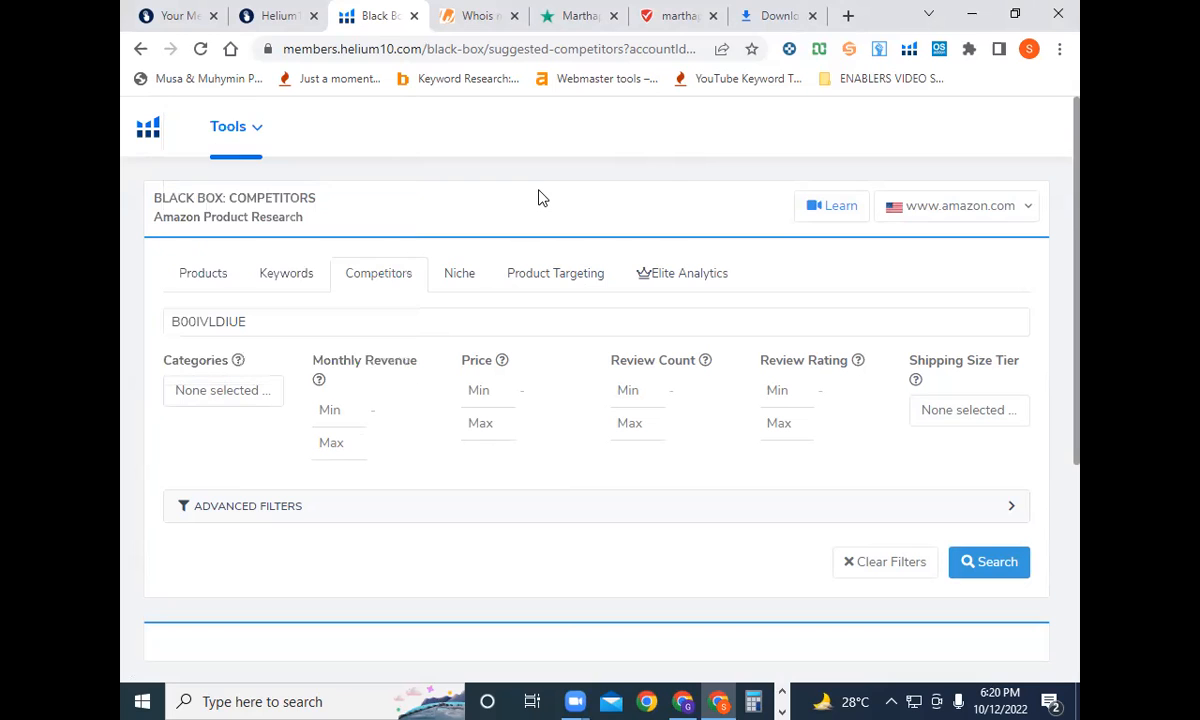
# Step: Copy the Teva product's ASIN, B09F25HC7H, from the Google Sheets list and append it to the ASIN in Helium 10
pyautogui.click(684, 701)
pyautogui.hotkey('ctrl', 'c')
pyautogui.click(313, 429)
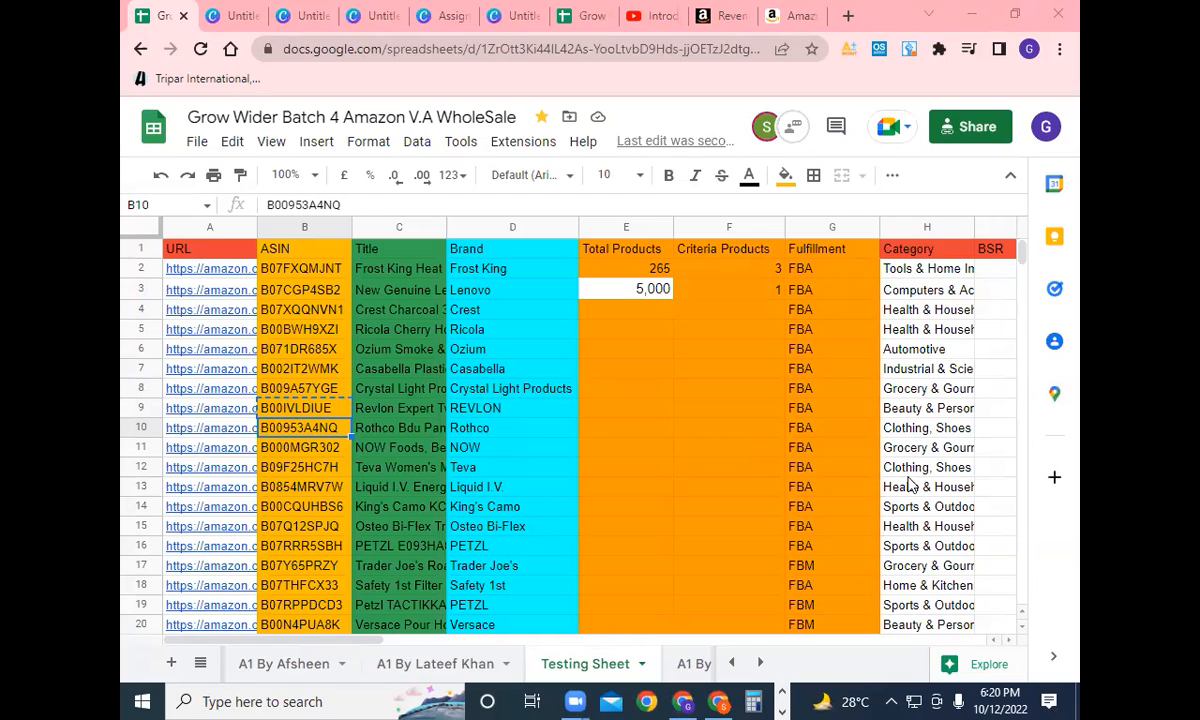
pyautogui.click(306, 468)
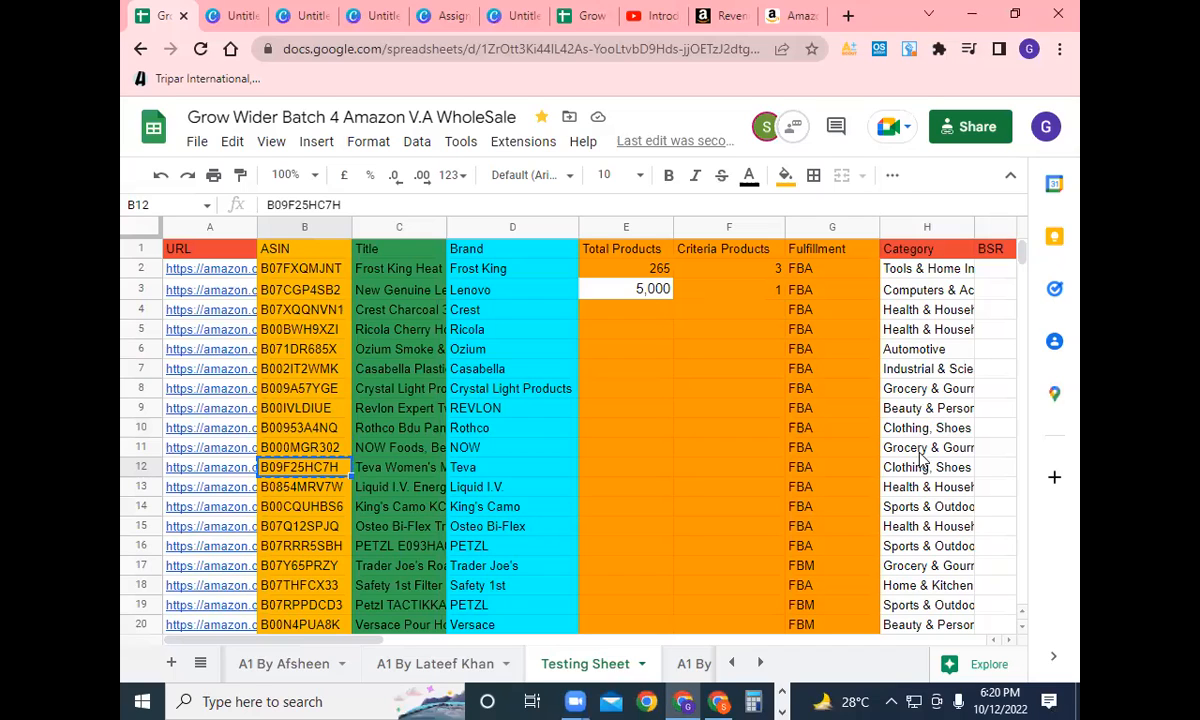
pyautogui.hotkey('alt', 'Tab')
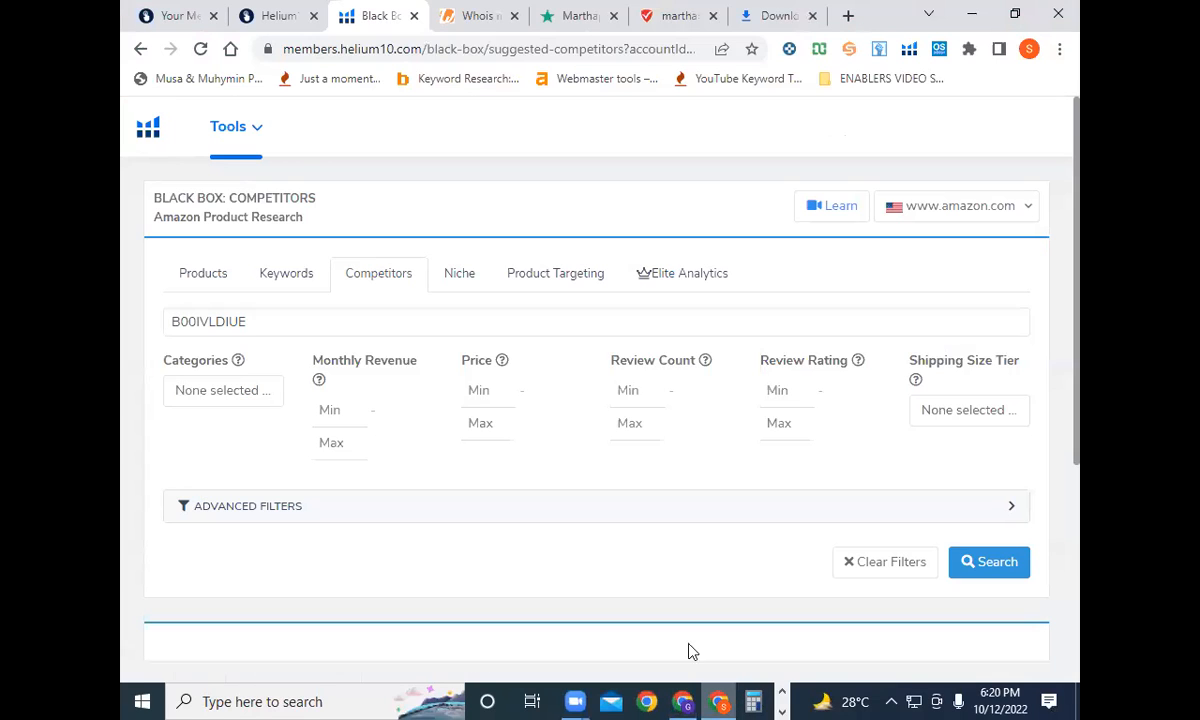
pyautogui.click(337, 320)
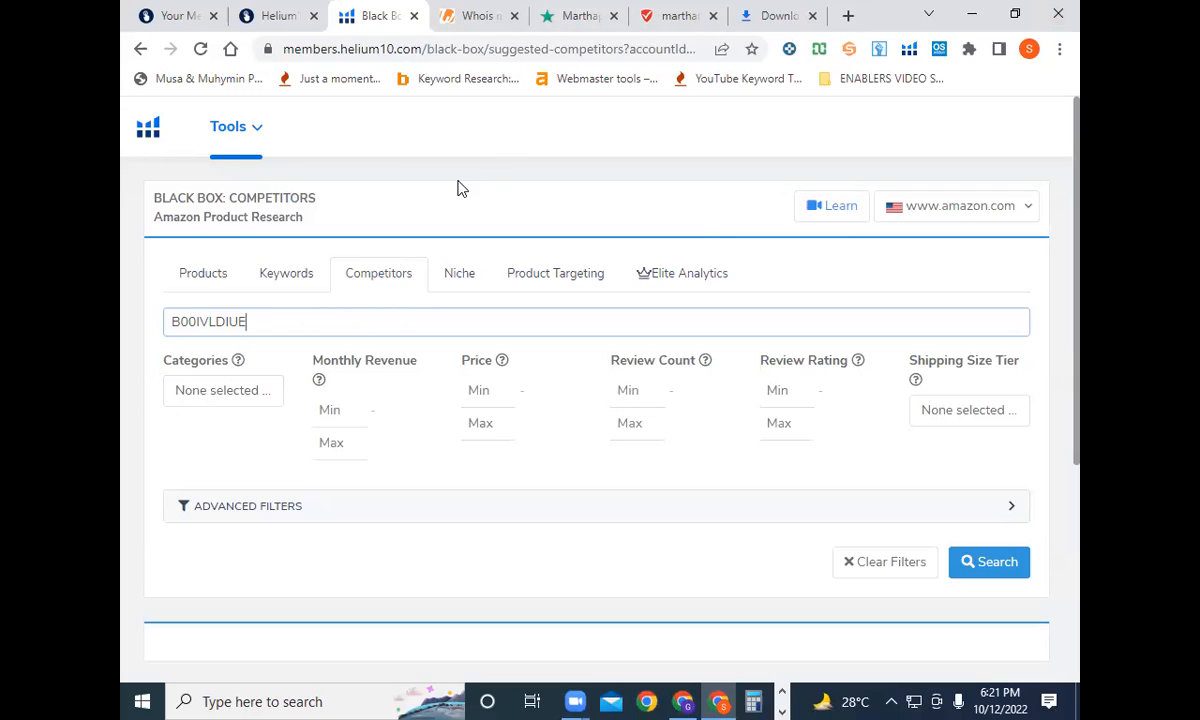
pyautogui.rightClick(334, 323)
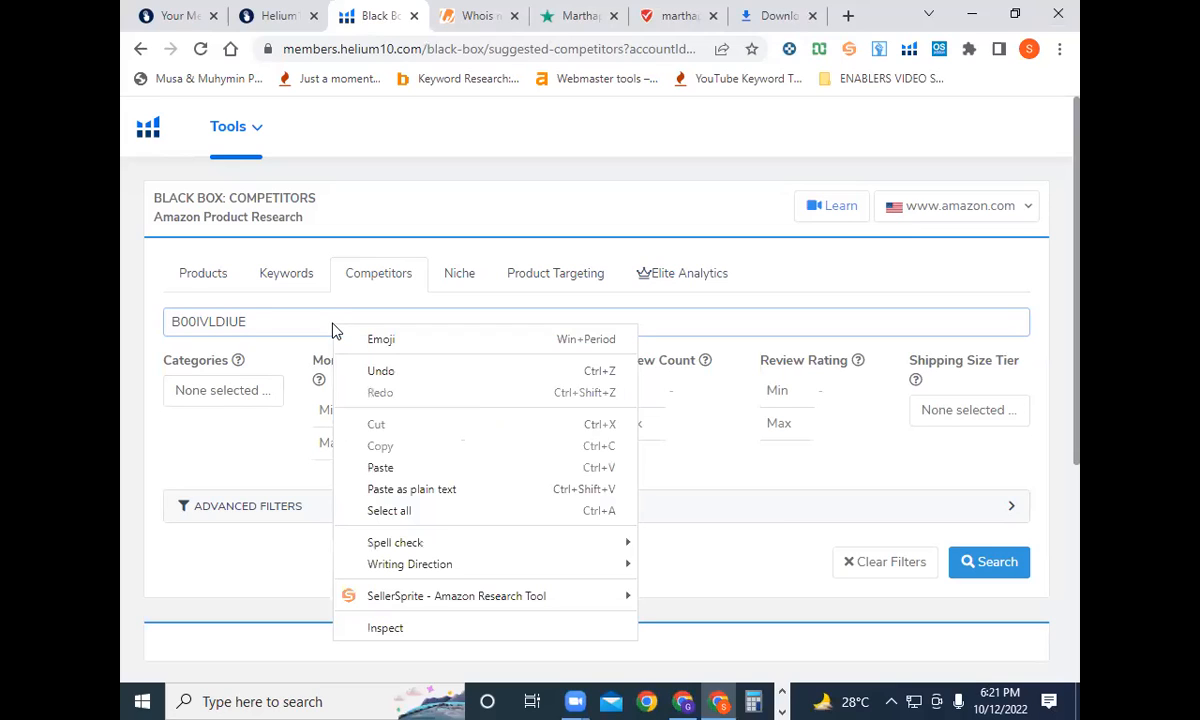
pyautogui.click(381, 468)
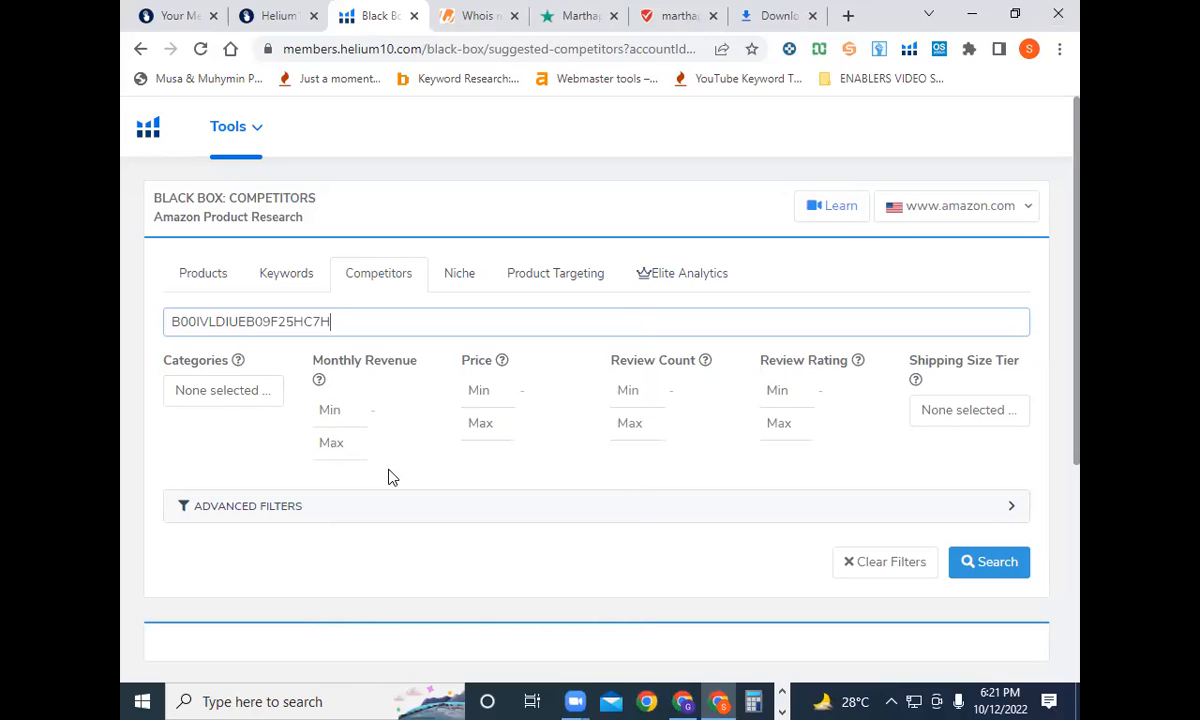
# Step: Delete the appended B09F25HC7H, keeping only B00IVLDIUE as the ASIN
pyautogui.click(245, 321)
pyautogui.click(346, 321)
pyautogui.press('BackSpace')
pyautogui.press('BackSpace')
pyautogui.press('BackSpace')
pyautogui.press('BackSpace')
pyautogui.press('BackSpace')
pyautogui.press('BackSpace')
pyautogui.press('BackSpace')
pyautogui.press('BackSpace')
pyautogui.press('BackSpace')
pyautogui.press('BackSpace')
pyautogui.click(683, 700)
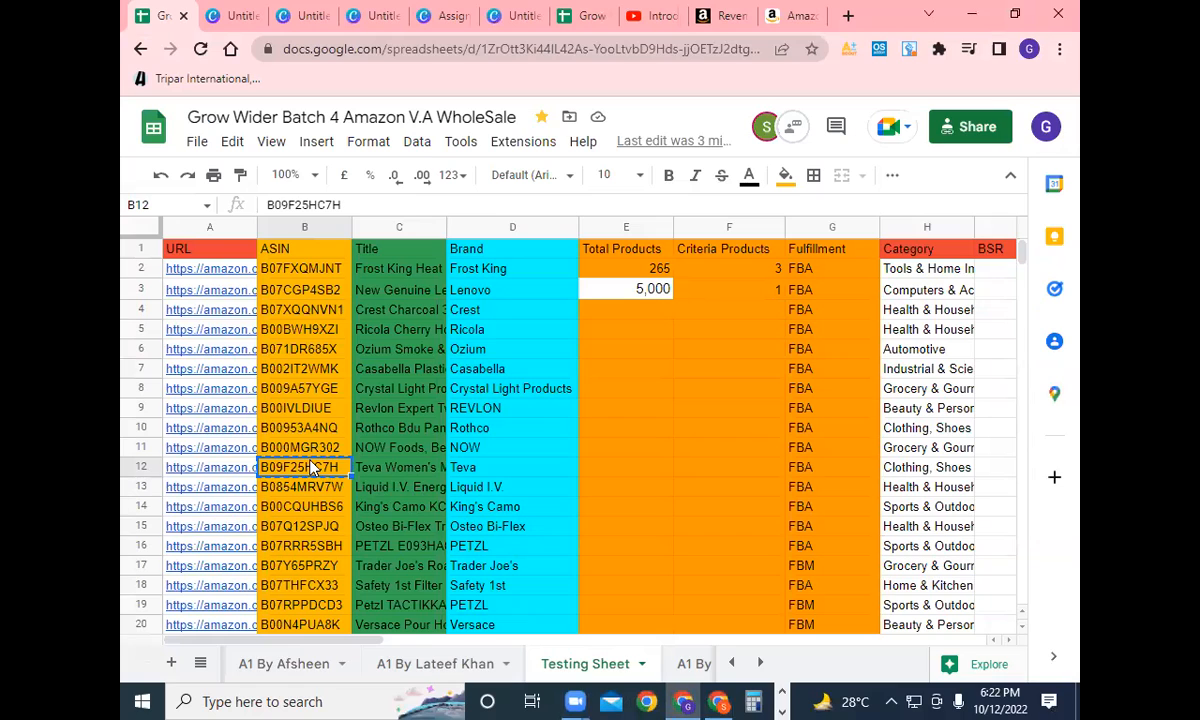
pyautogui.click(709, 700)
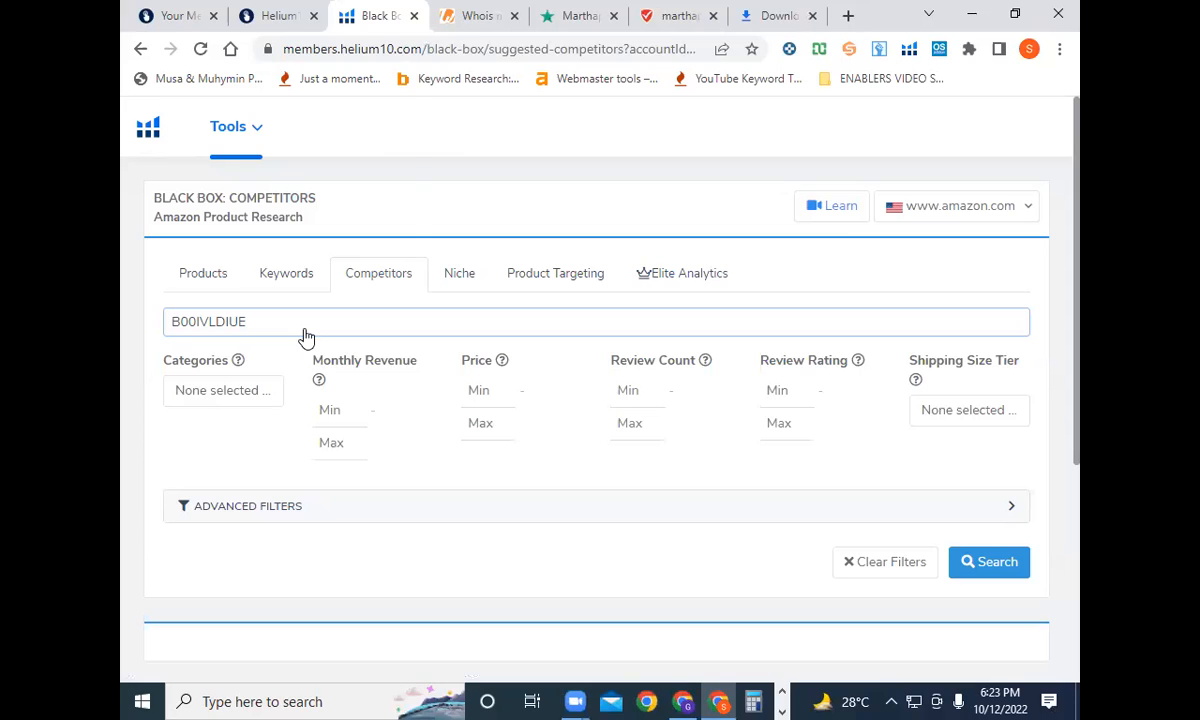
# Step: Include all product categories in the competitor search
pyautogui.click(223, 391)
pyautogui.click(308, 129)
pyautogui.click(602, 183)
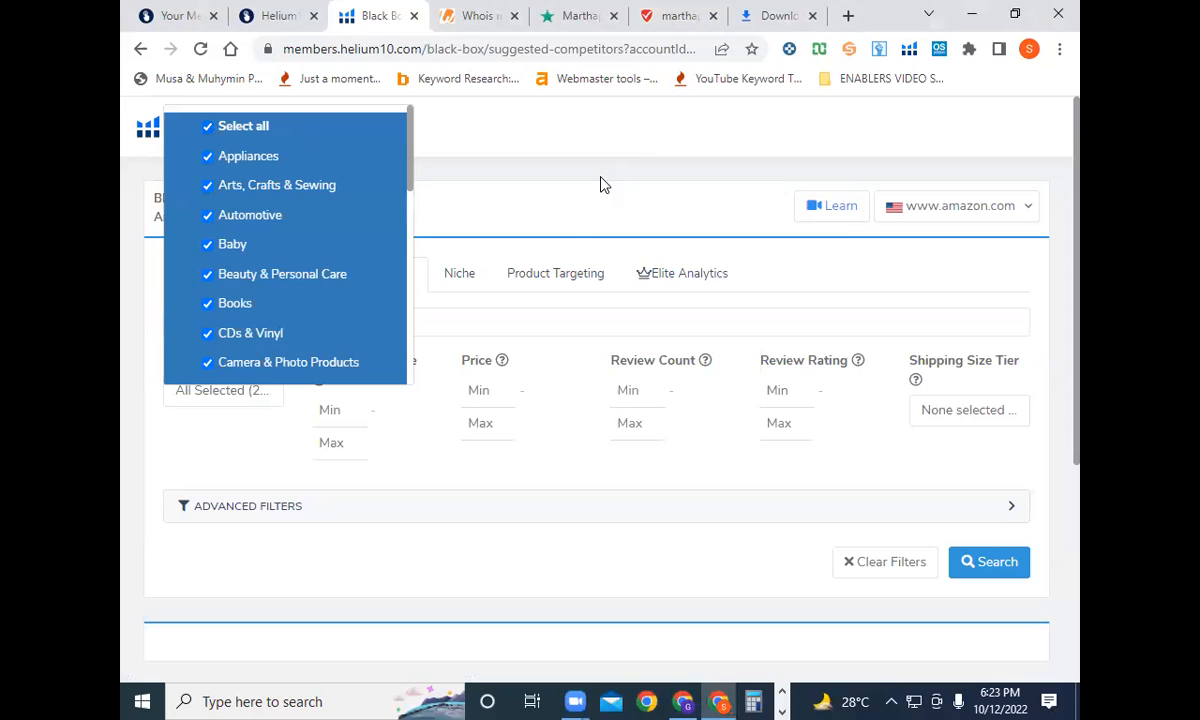
pyautogui.click(560, 216)
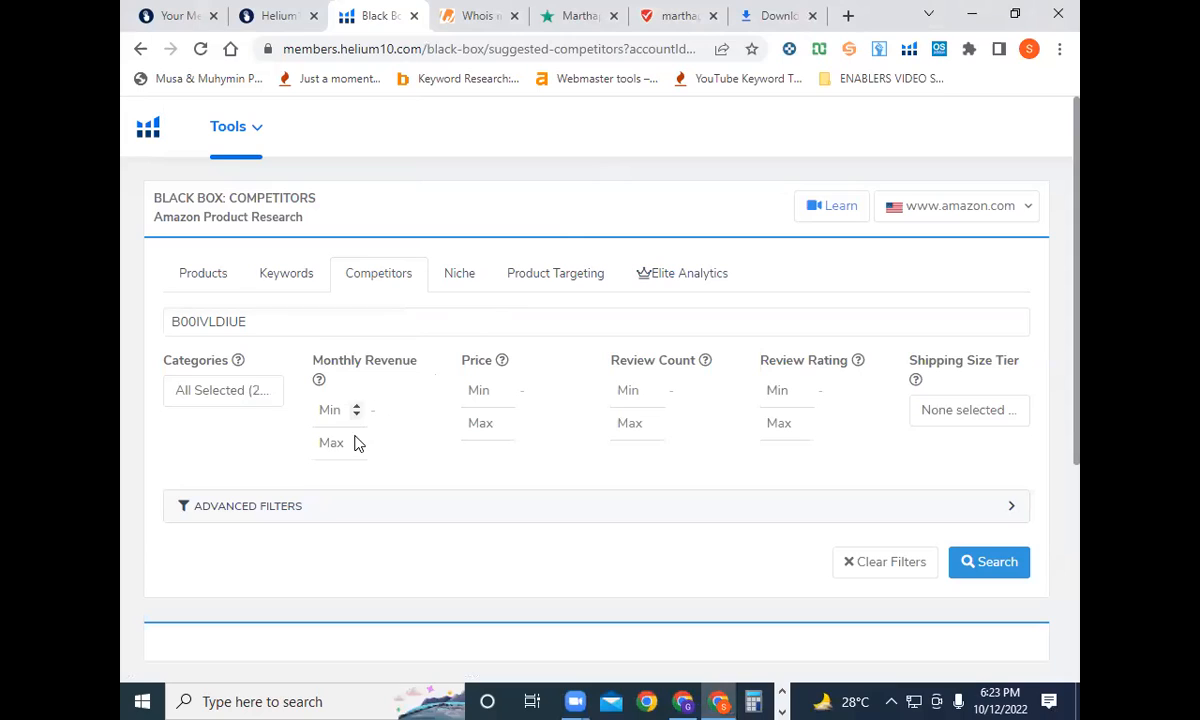
# Step: Set the price range from 8 to 50 and the minimum review count to 250
pyautogui.click(464, 392)
pyautogui.write('8')
pyautogui.click(481, 423)
pyautogui.write('50')
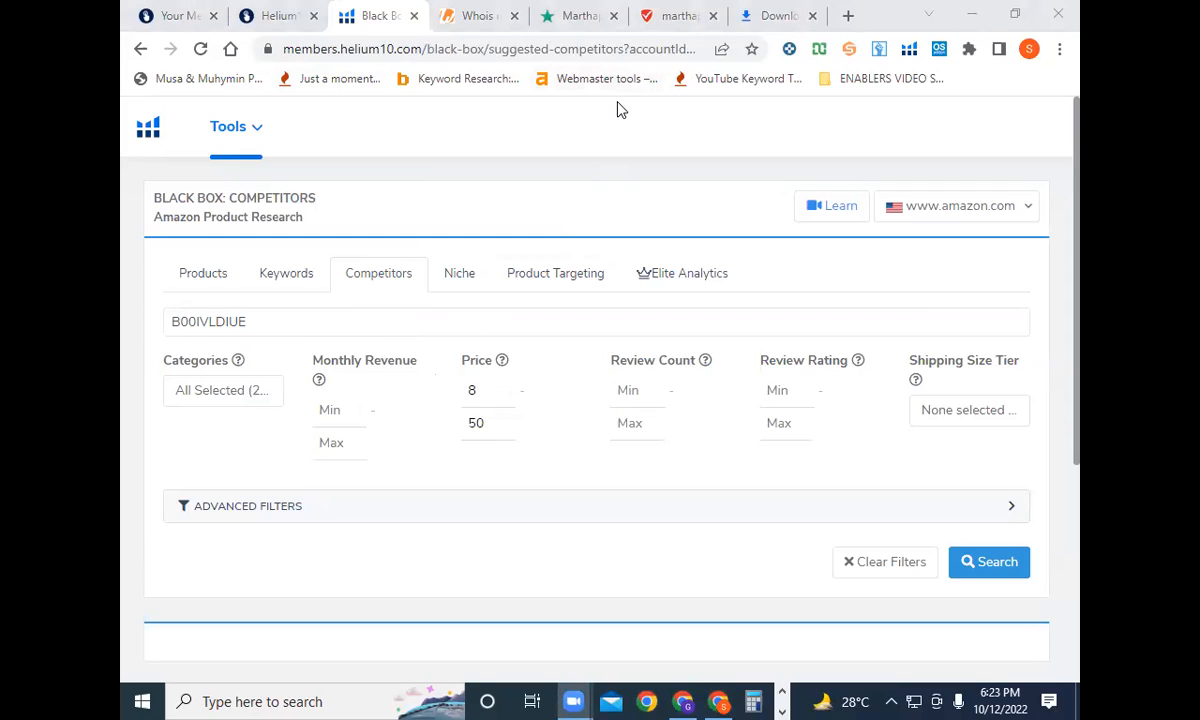
pyautogui.click(639, 391)
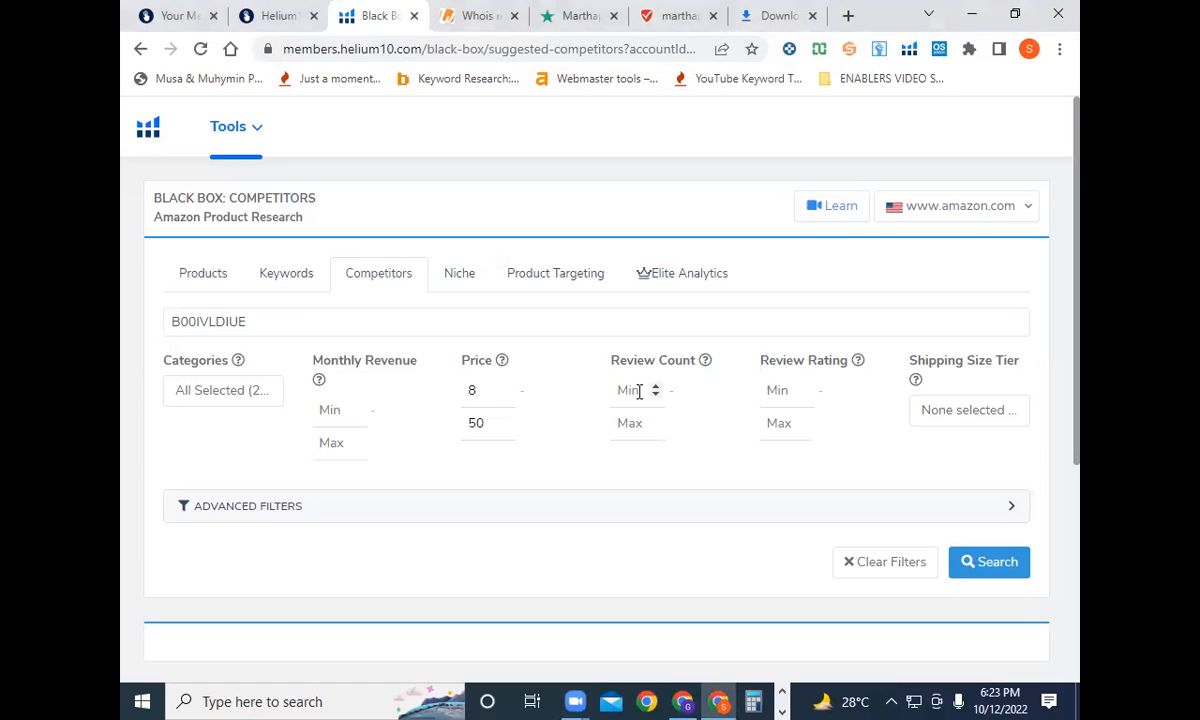
pyautogui.write('250')
# Step: Set the minimum review rating to 4.2 and include all shipping size tiers
pyautogui.click(785, 391)
pyautogui.write('4')
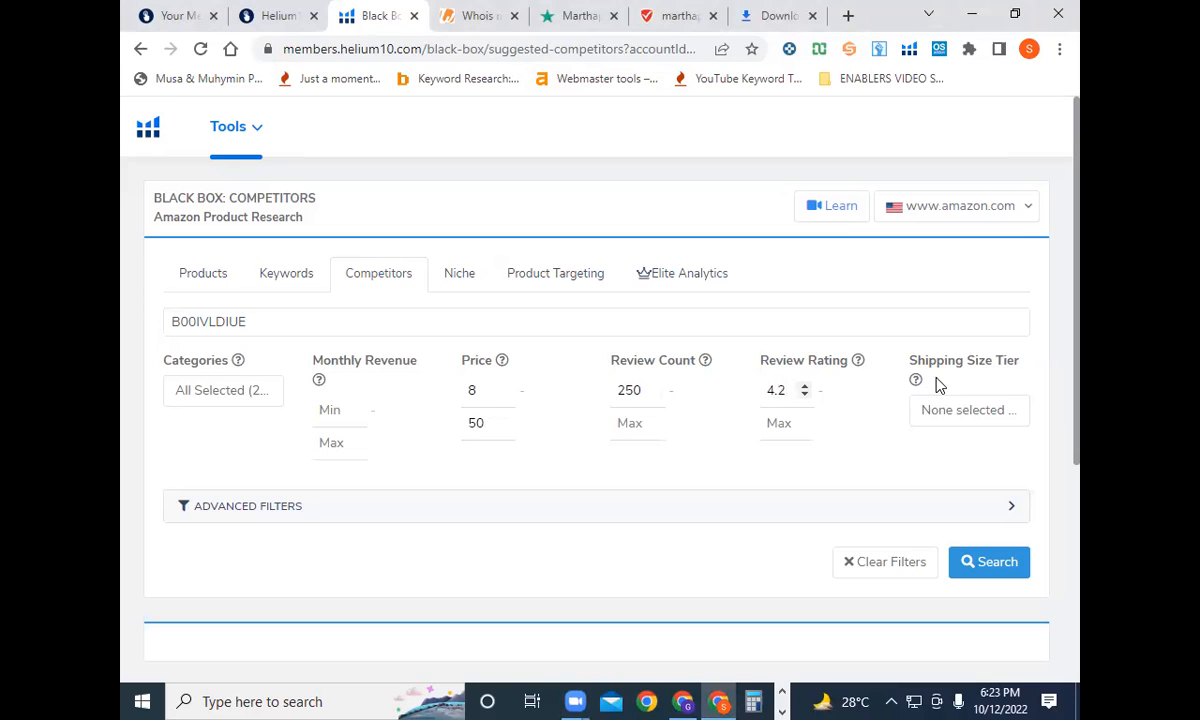
pyautogui.click(976, 411)
pyautogui.click(975, 452)
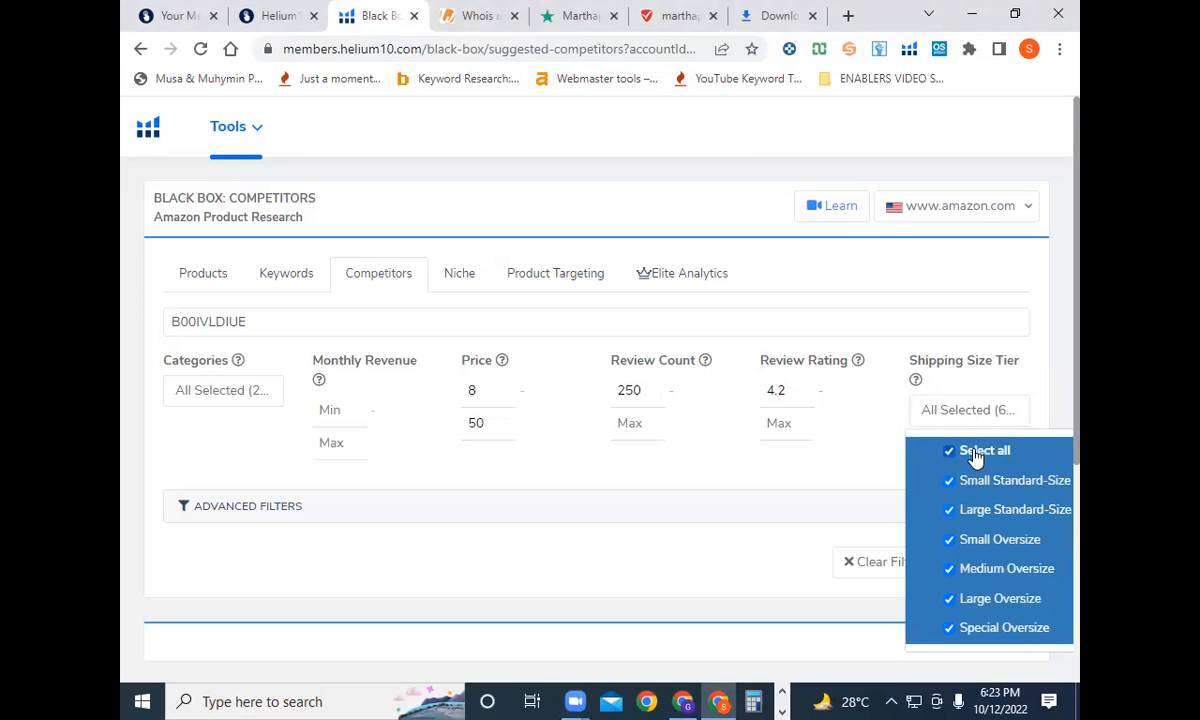
# Step: Expand the advanced filters and set the maximum Best Sellers Rank to 60000
pyautogui.click(403, 516)
pyautogui.scroll(-2, 469, 535)
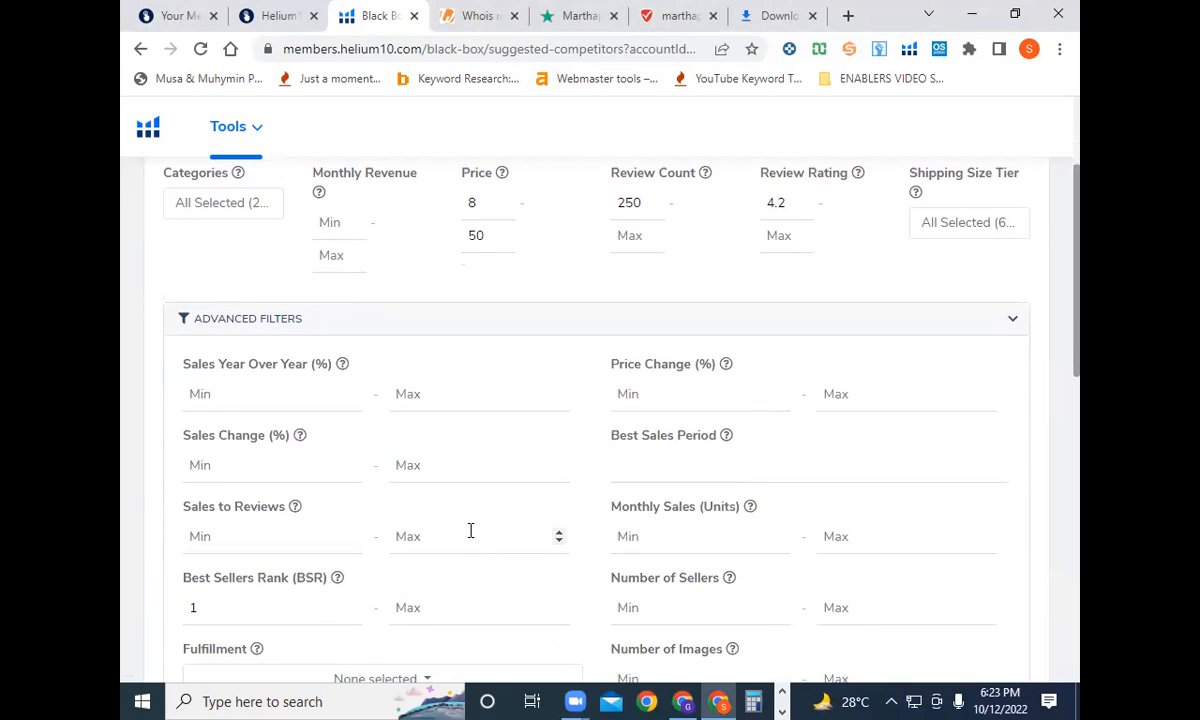
pyautogui.scroll(-1, 471, 530)
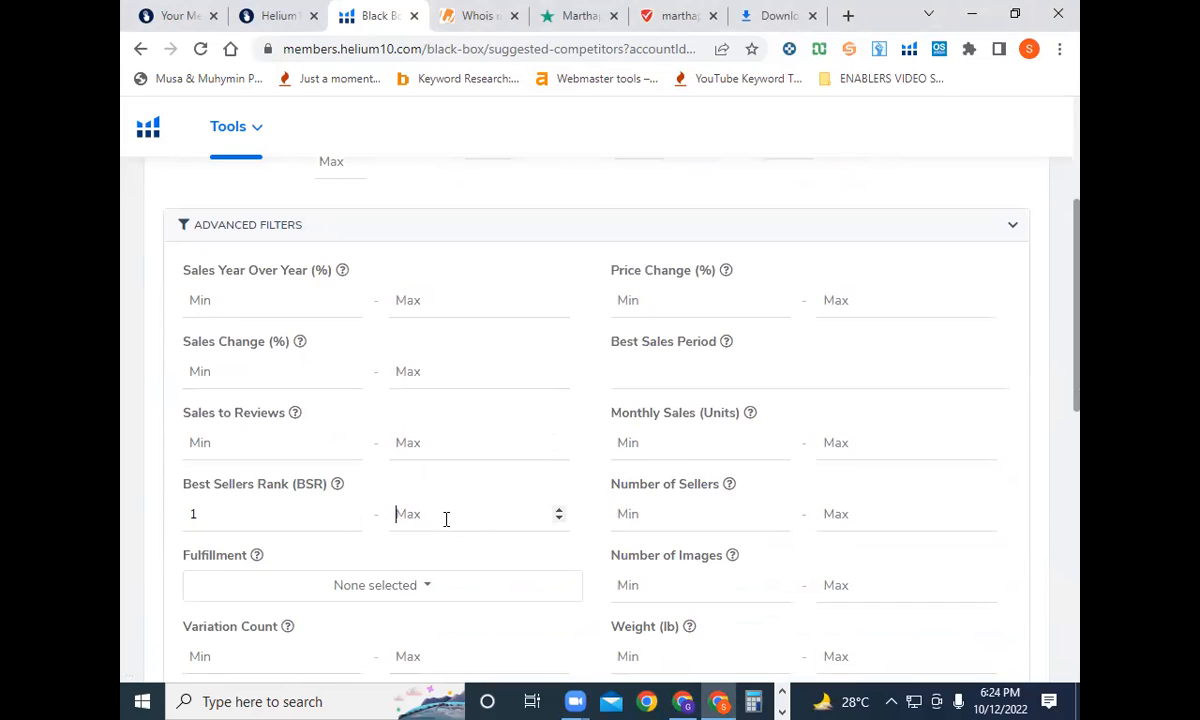
pyautogui.click(446, 519)
pyautogui.write('60000')
# Step: Set the number of sellers to a minimum of 5 and a maximum of 25
pyautogui.click(703, 522)
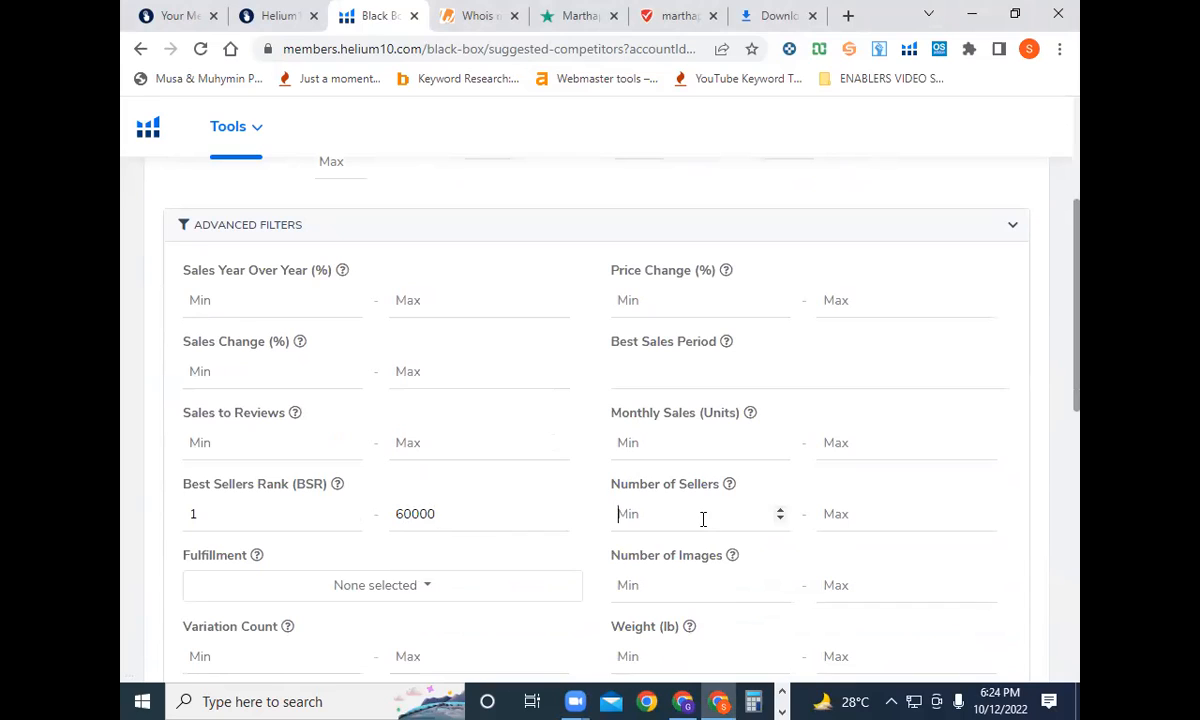
pyautogui.write('5')
pyautogui.click(853, 509)
pyautogui.write('25')
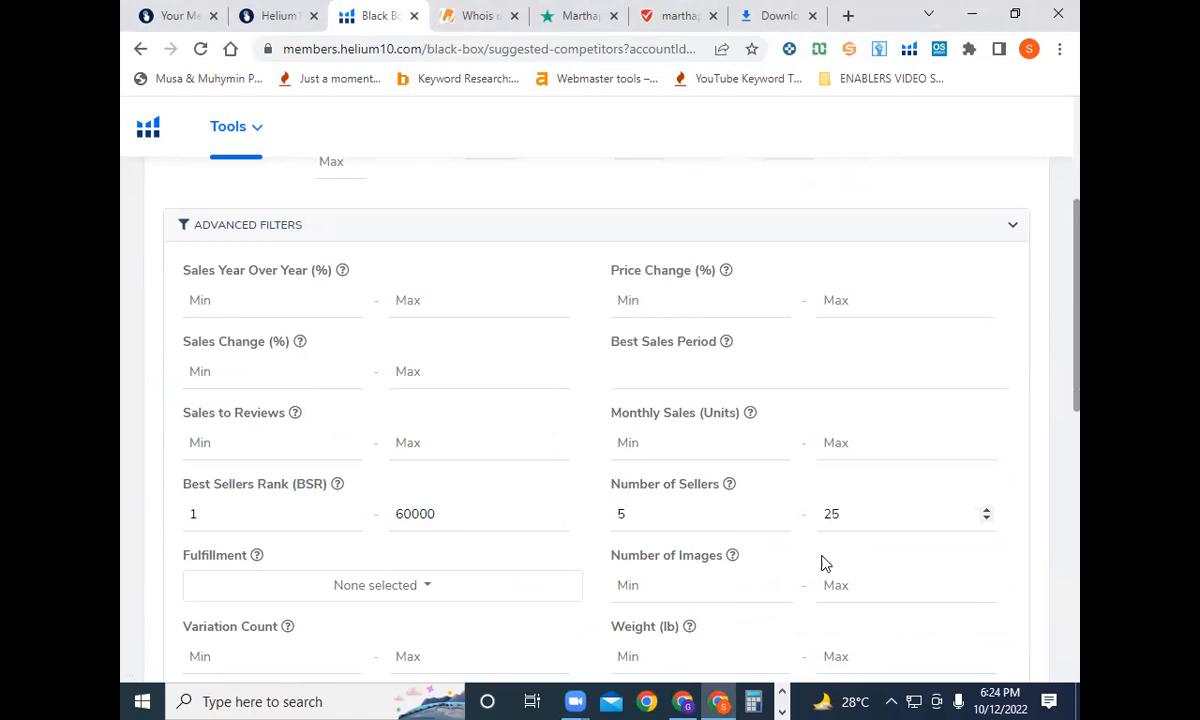
# Step: Limit the fulfillment filter to FBA and FBM
pyautogui.scroll(-2, 821, 563)
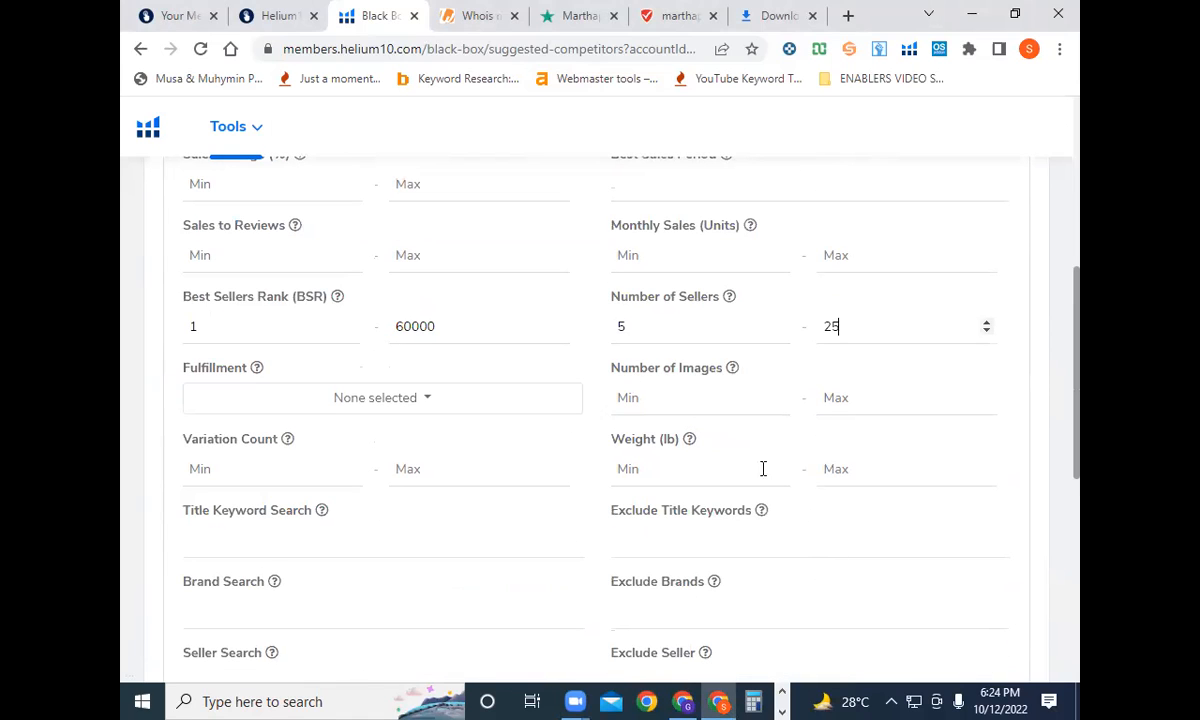
pyautogui.click(396, 405)
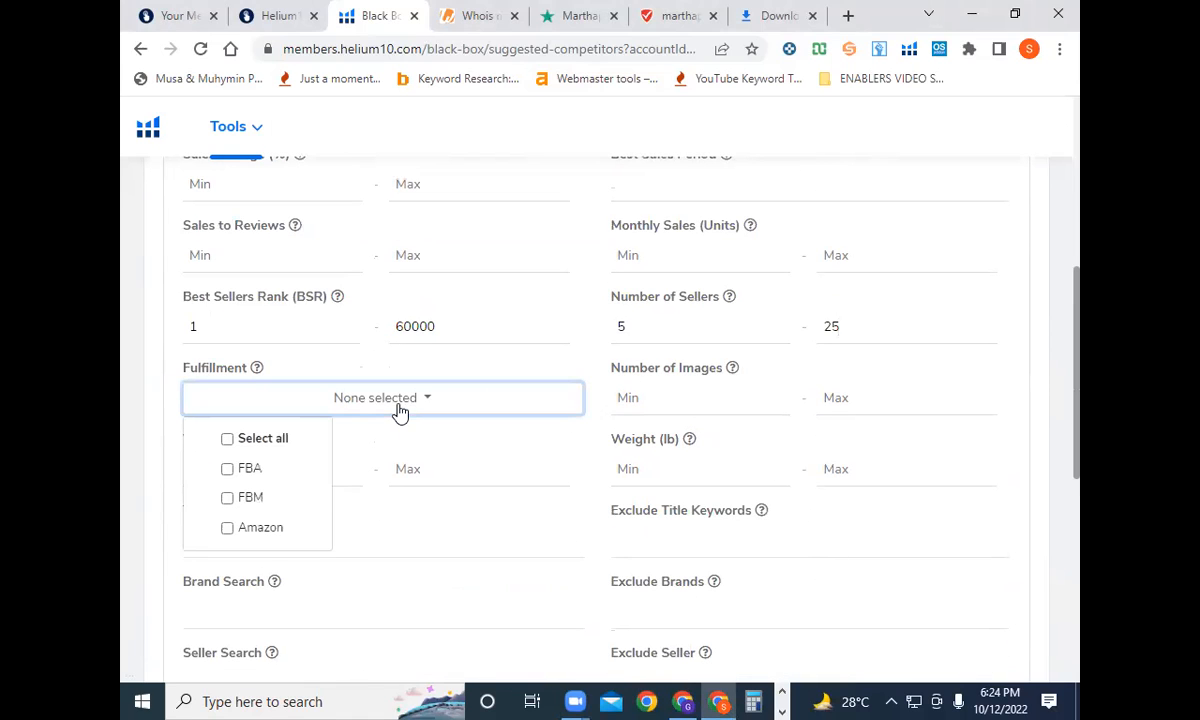
pyautogui.click(268, 497)
pyautogui.click(272, 468)
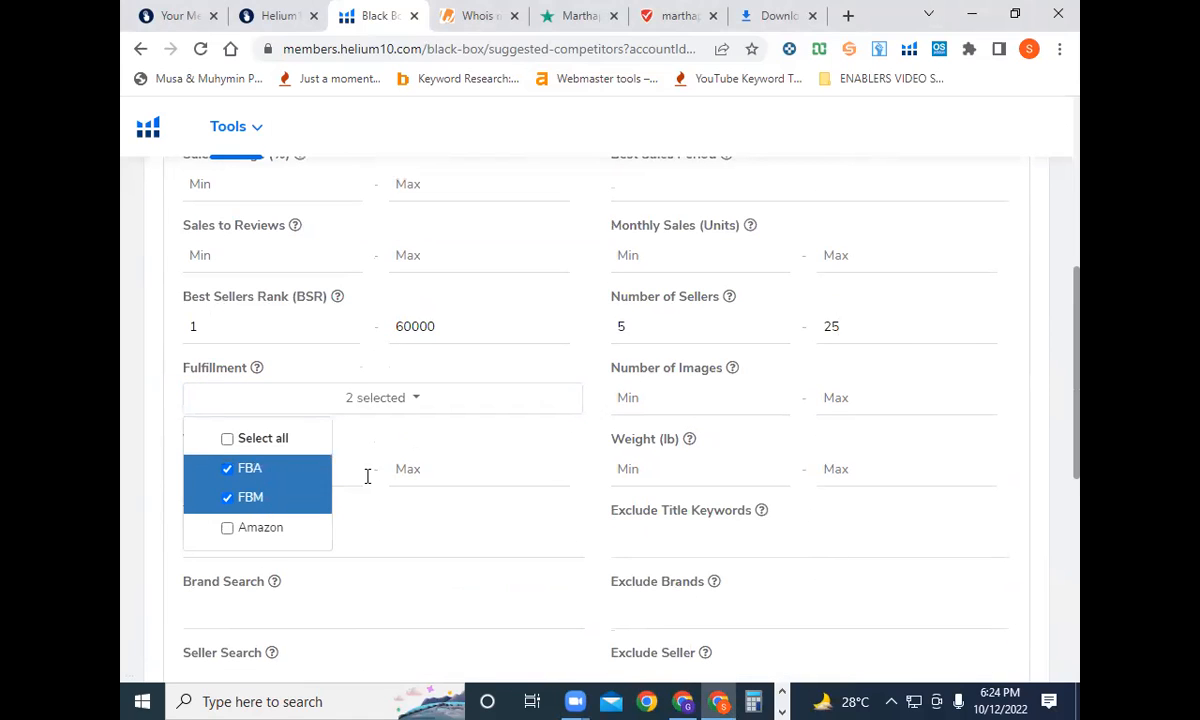
pyautogui.click(461, 506)
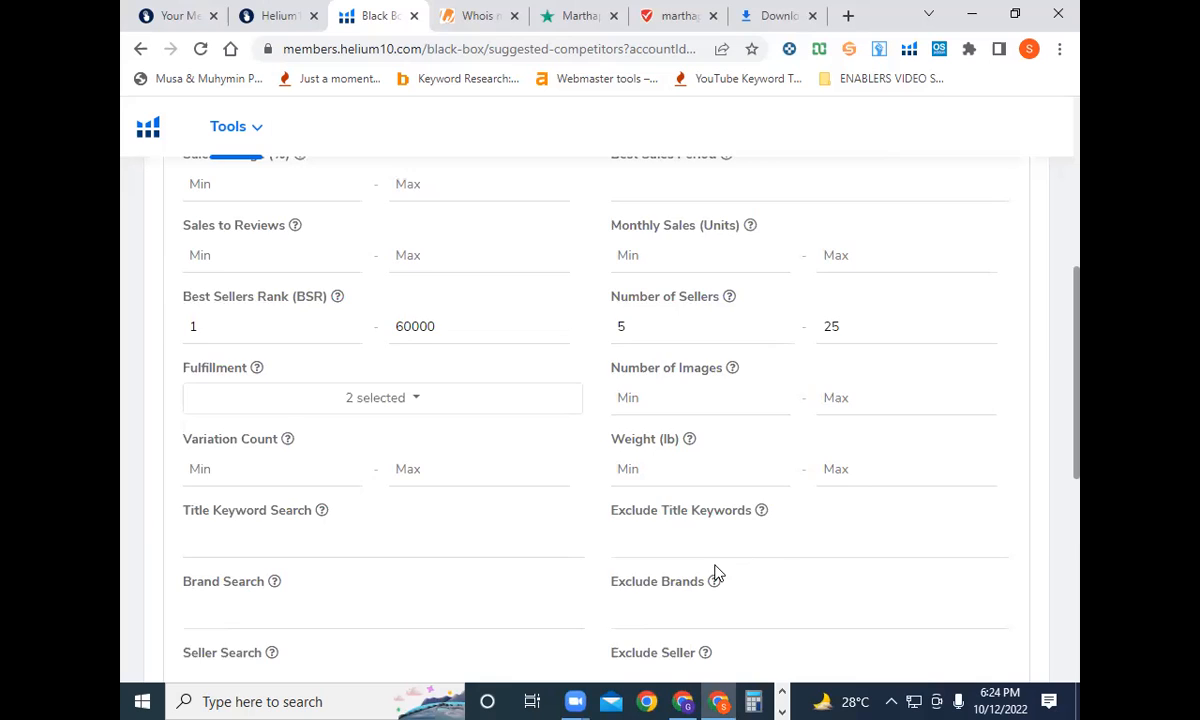
pyautogui.scroll(-2, 715, 573)
pyautogui.scroll(7, 715, 573)
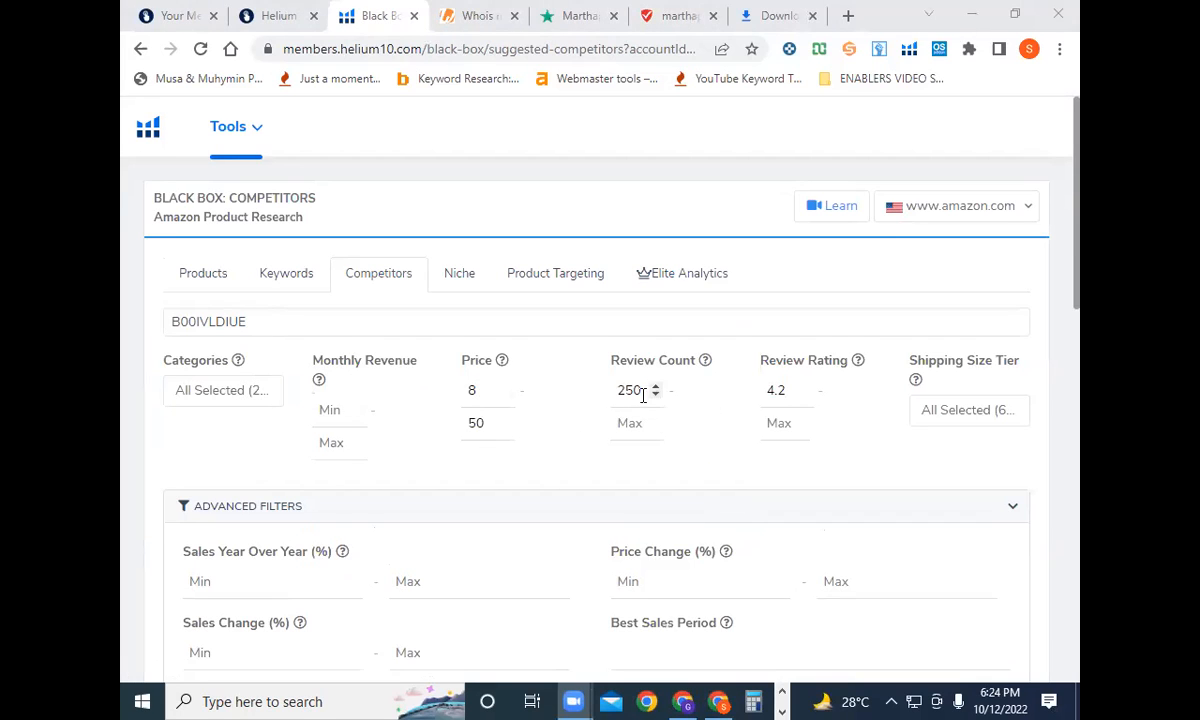
# Step: Review the competitor search filters, from review count and rating through sellers, fulfillment options and the exclusion fields
pyautogui.moveTo(641, 392)
pyautogui.mouseDown()
pyautogui.moveTo(615, 391)
pyautogui.moveTo(643, 391)
pyautogui.mouseUp()
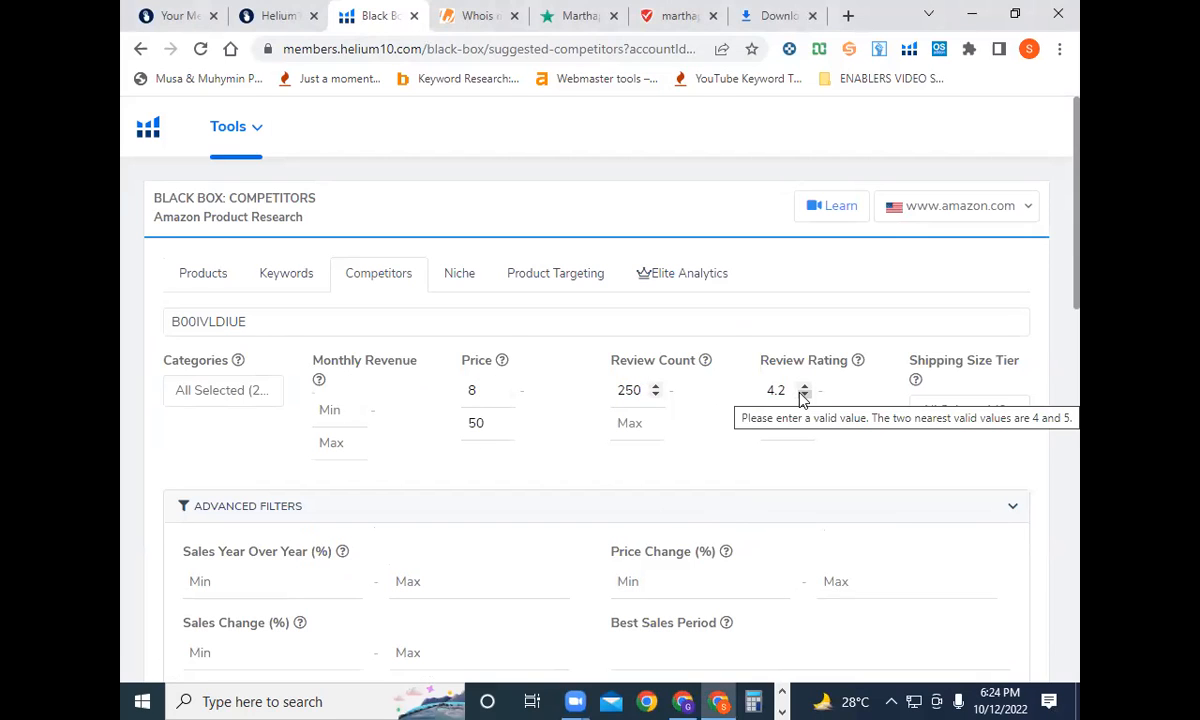
pyautogui.scroll(-2, 866, 437)
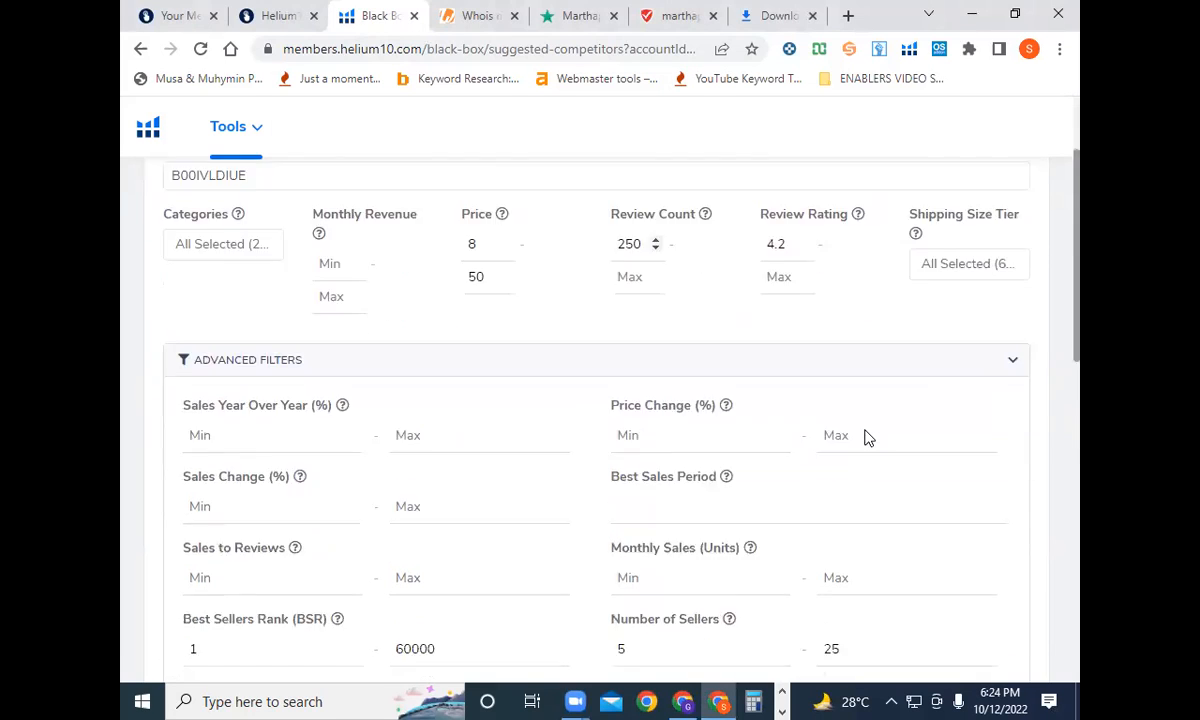
pyautogui.scroll(-1, 866, 437)
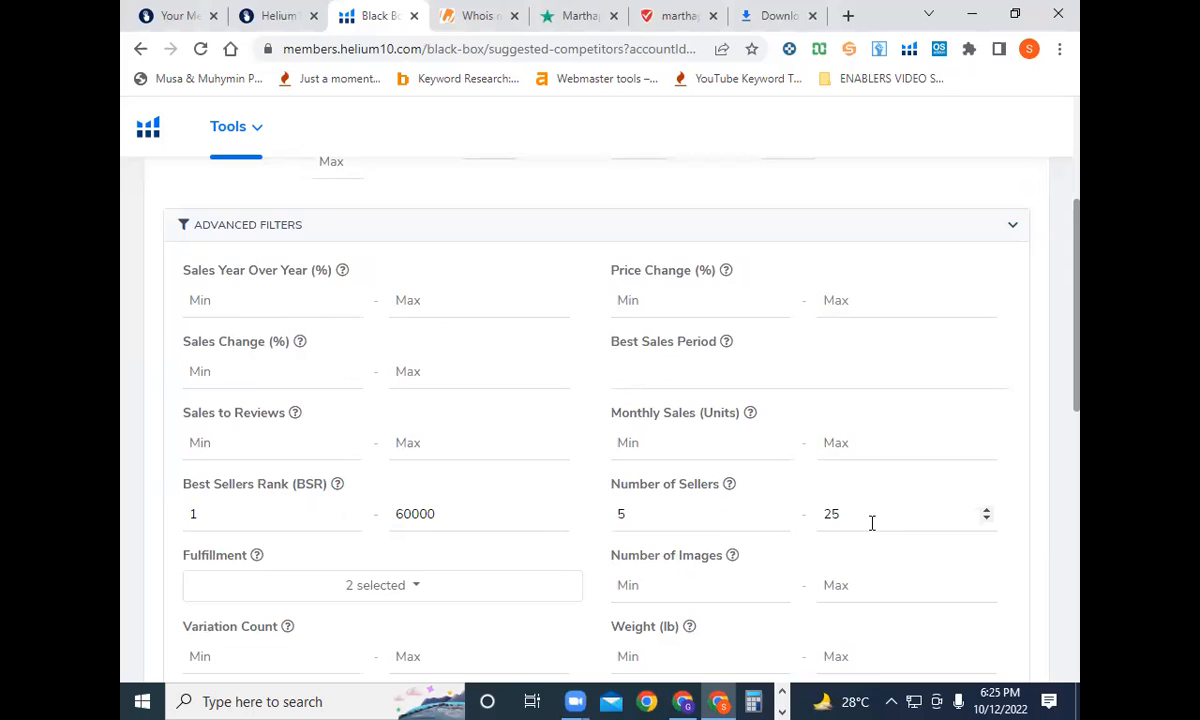
pyautogui.scroll(-2, 872, 523)
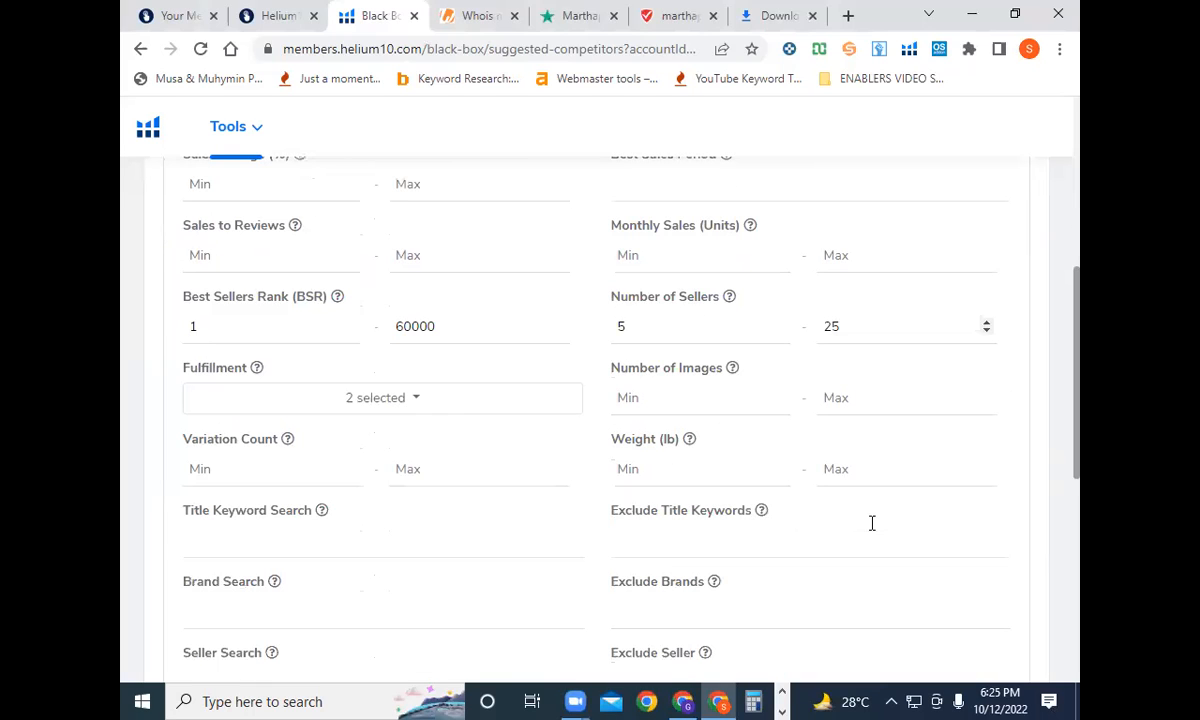
pyautogui.click(415, 400)
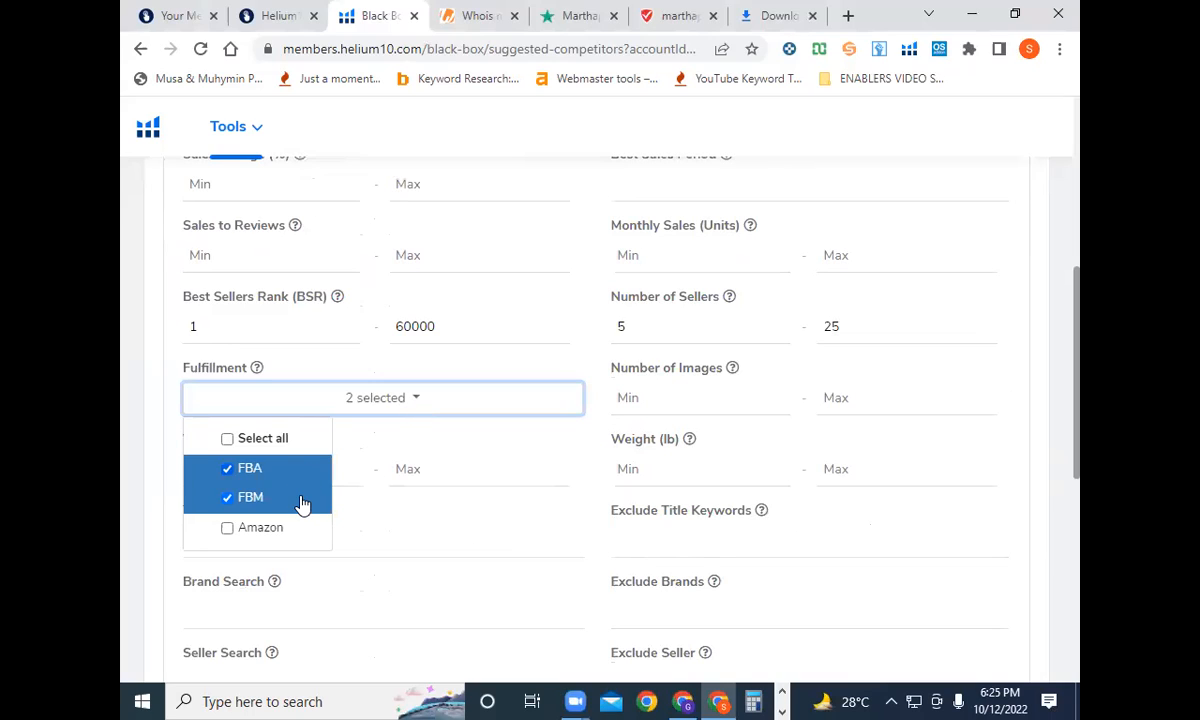
pyautogui.click(405, 528)
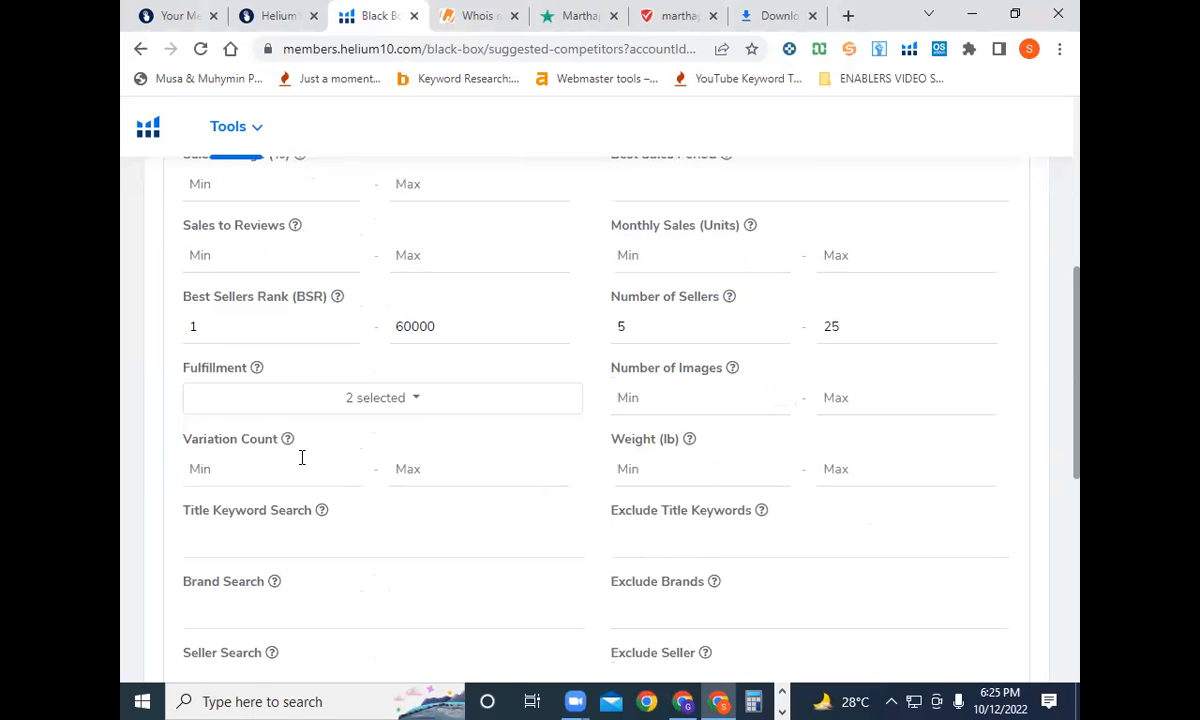
pyautogui.scroll(5, 472, 480)
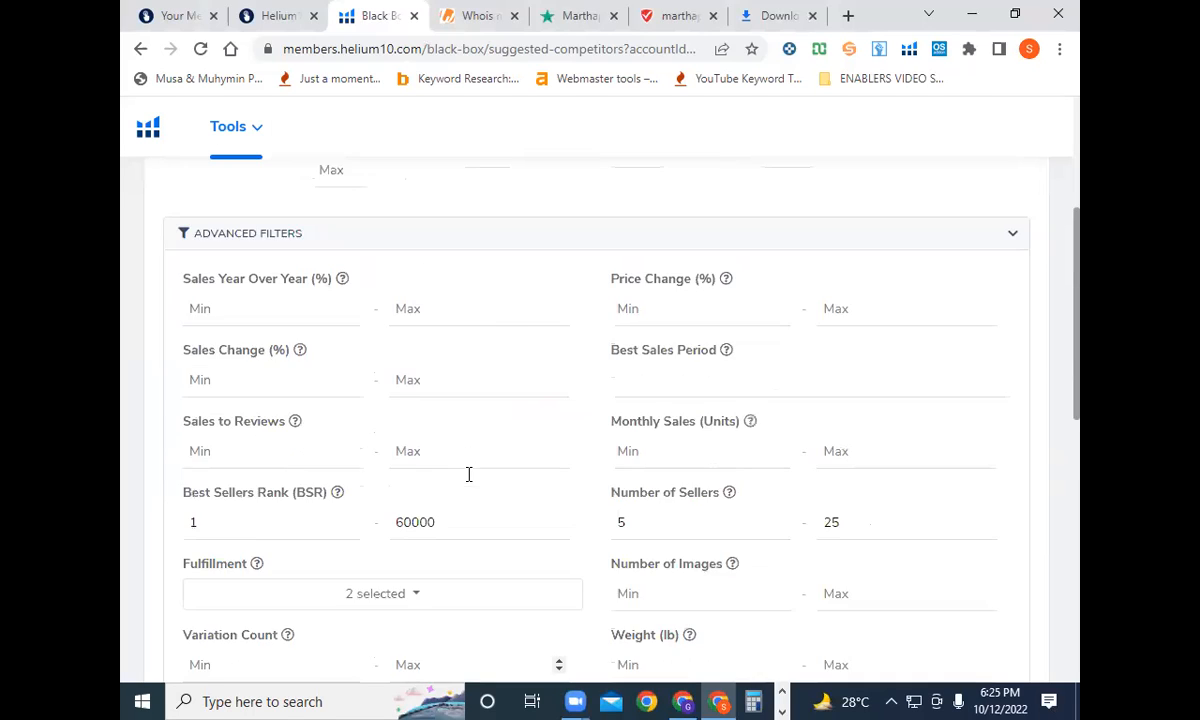
pyautogui.scroll(-5, 466, 481)
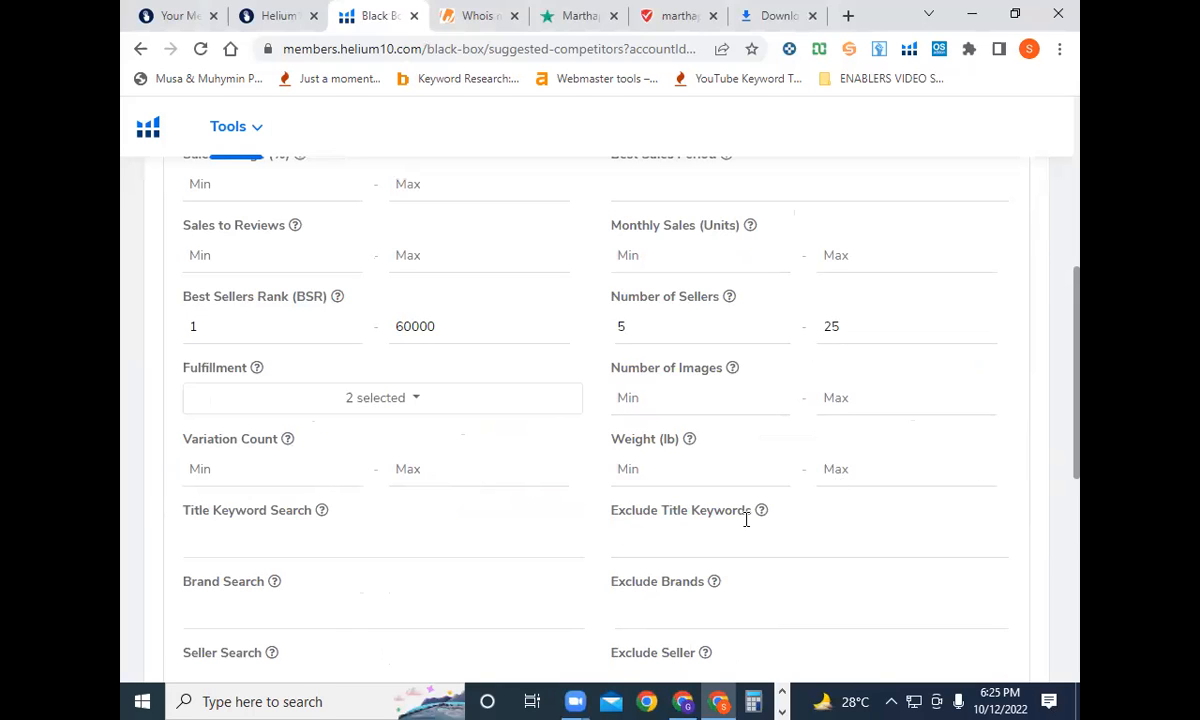
pyautogui.scroll(-2, 760, 530)
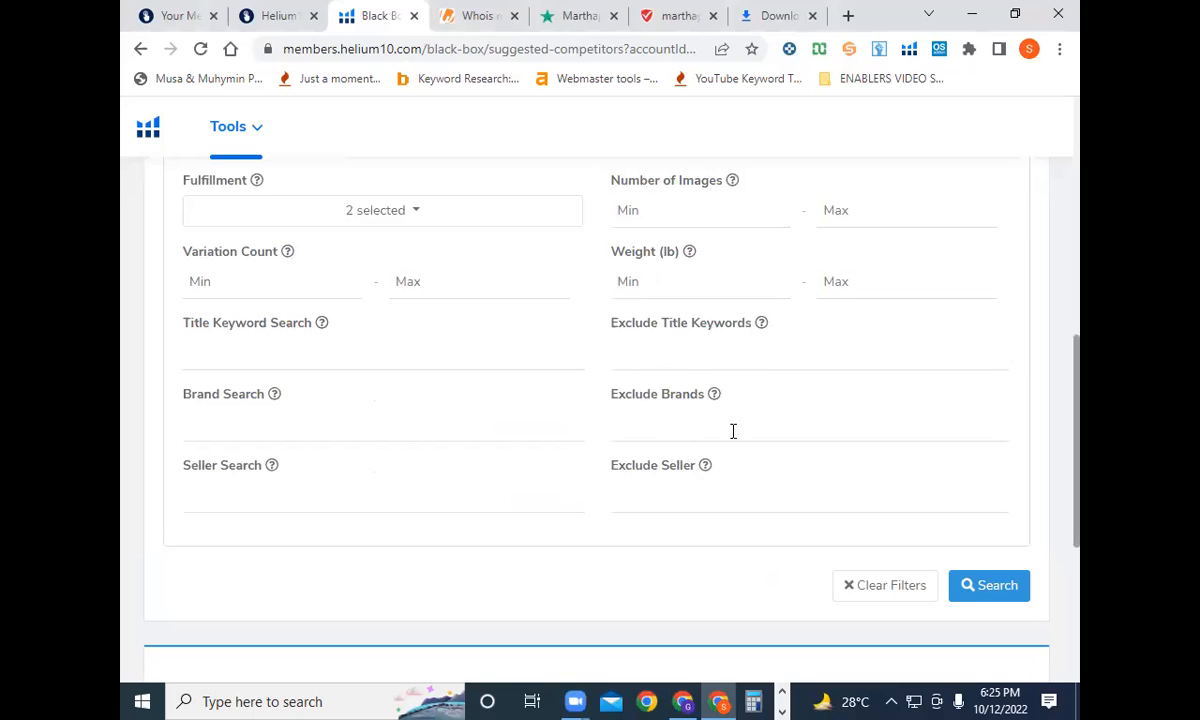
# Step: Run the competitor search and bring up the details of the first product found
pyautogui.click(993, 587)
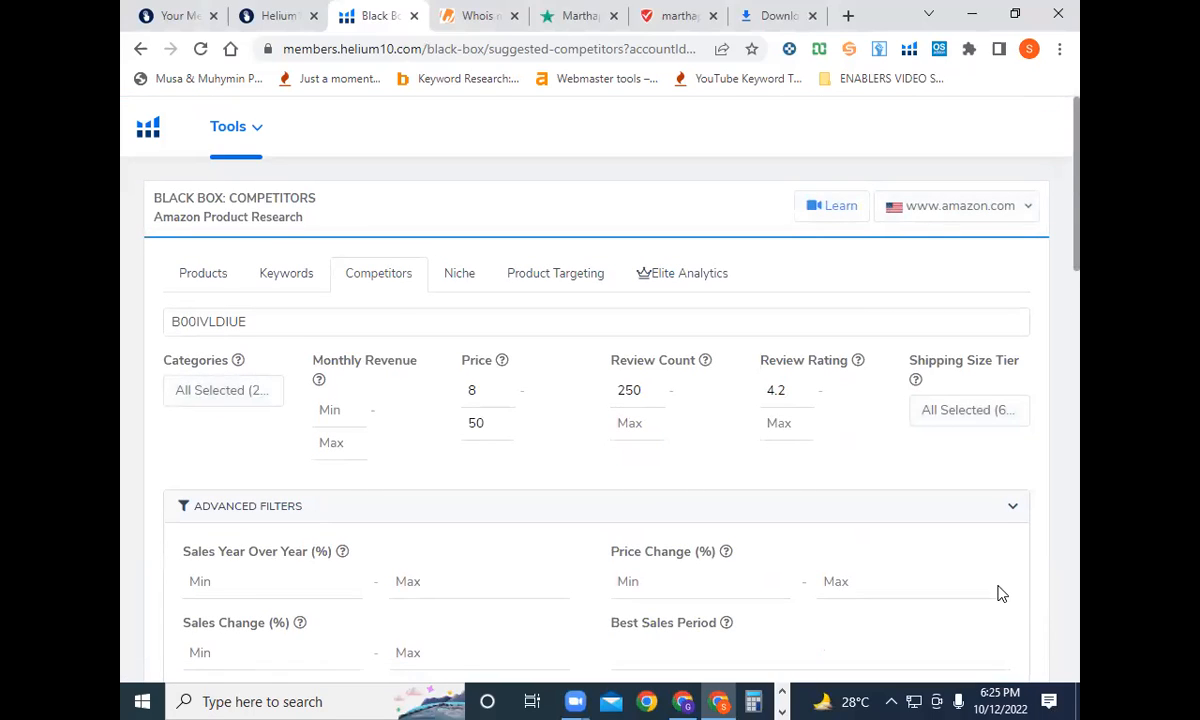
pyautogui.scroll(-10, 1001, 594)
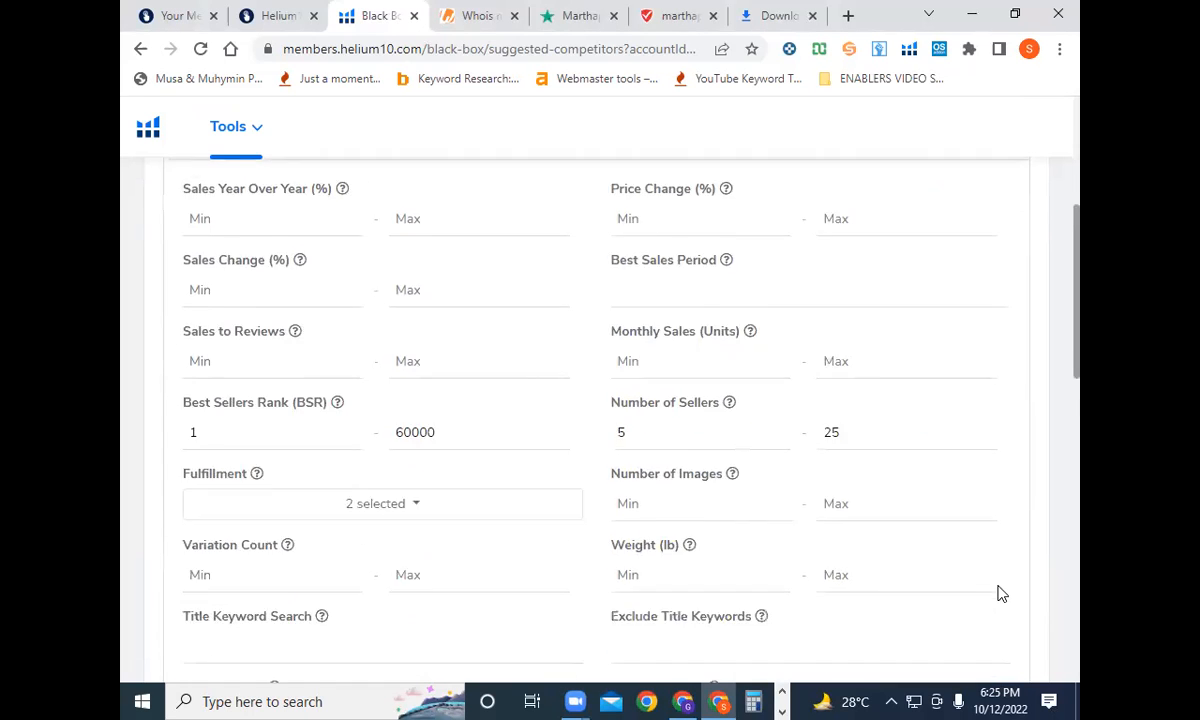
pyautogui.scroll(-1, 999, 592)
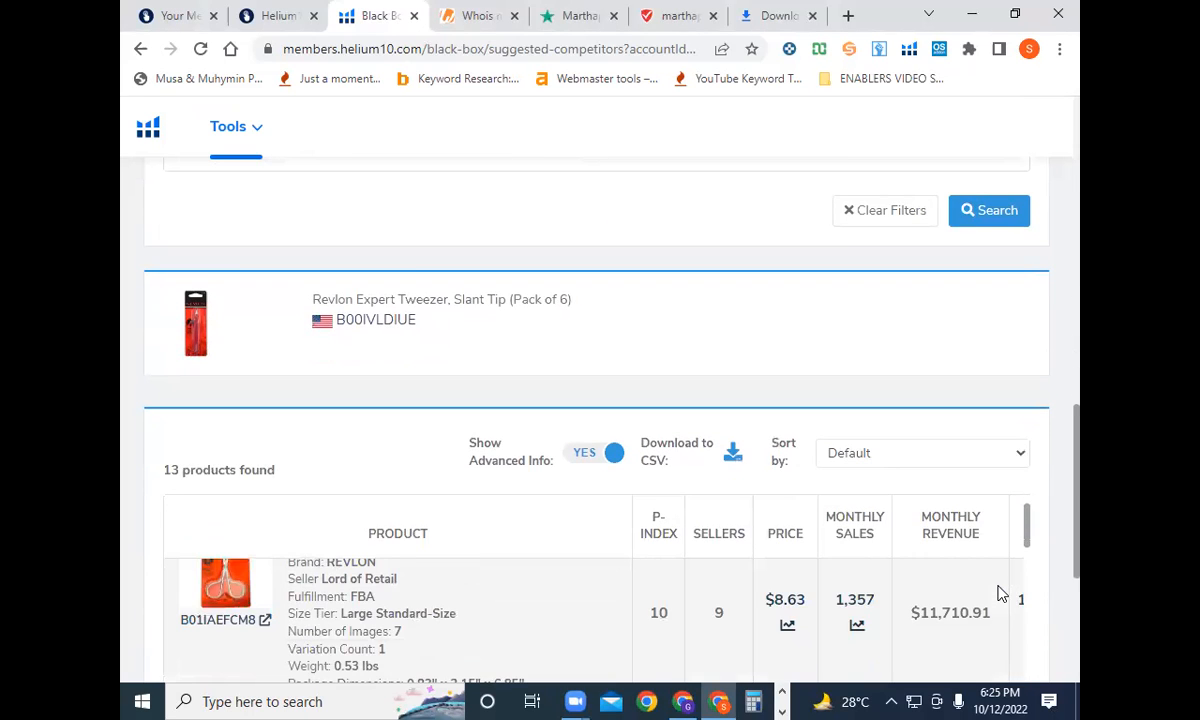
pyautogui.moveTo(1080, 490); pyautogui.dragTo(1080, 550)
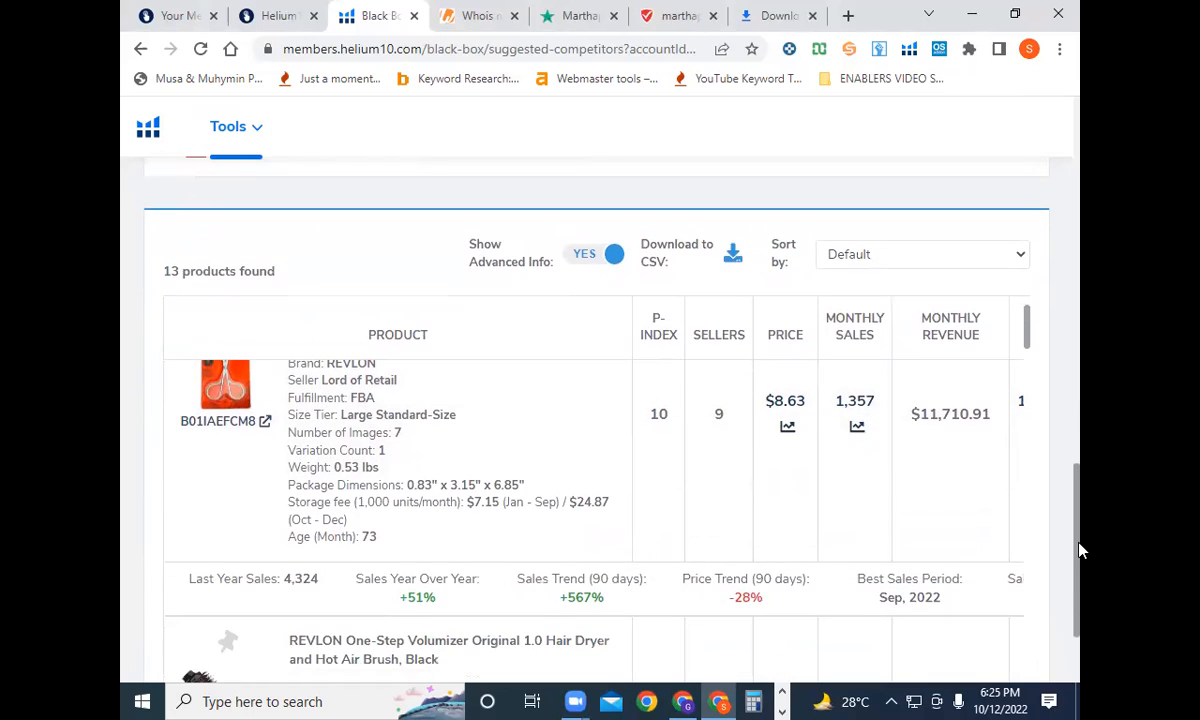
pyautogui.scroll(1, 698, 535)
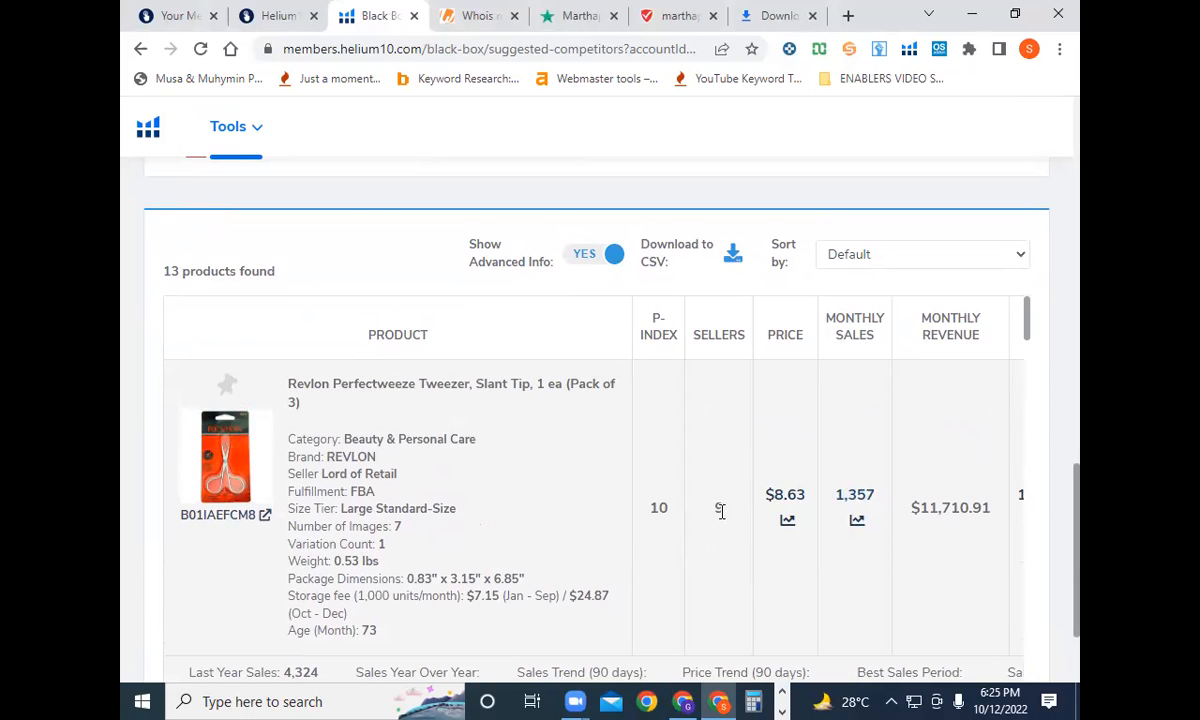
# Step: Compare the entered ASIN and filter criteria with the products in the competitor results
pyautogui.scroll(15, 720, 515)
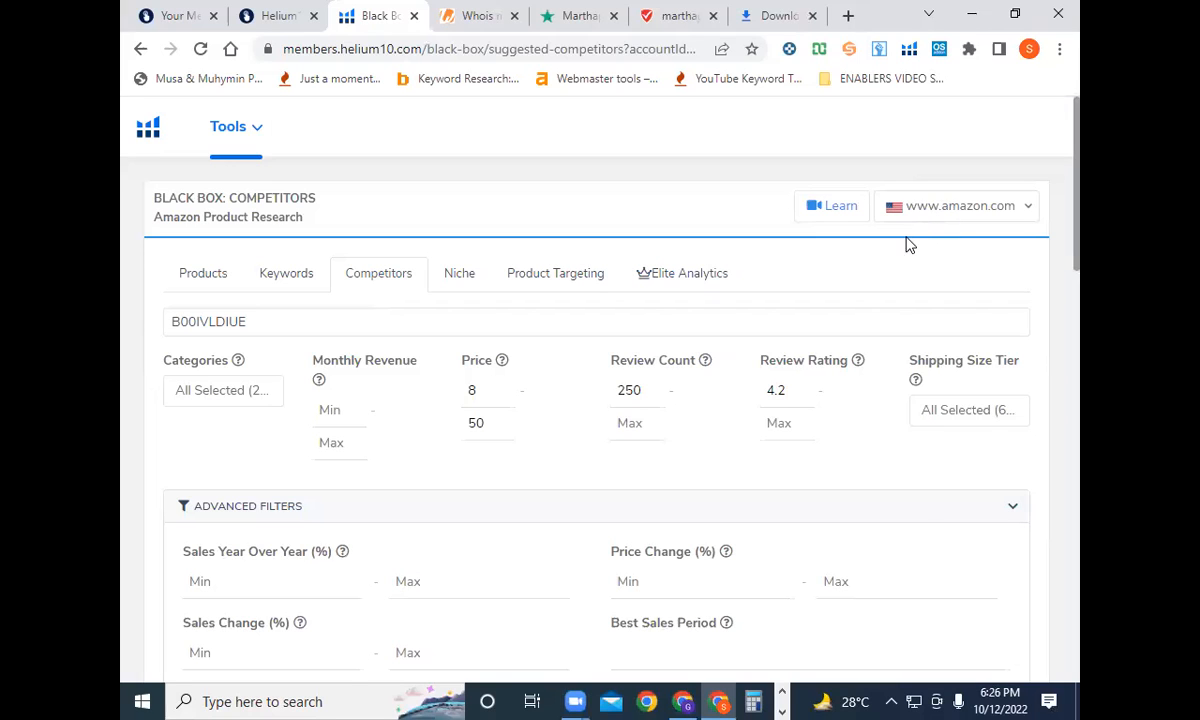
pyautogui.scroll(-5, 982, 613)
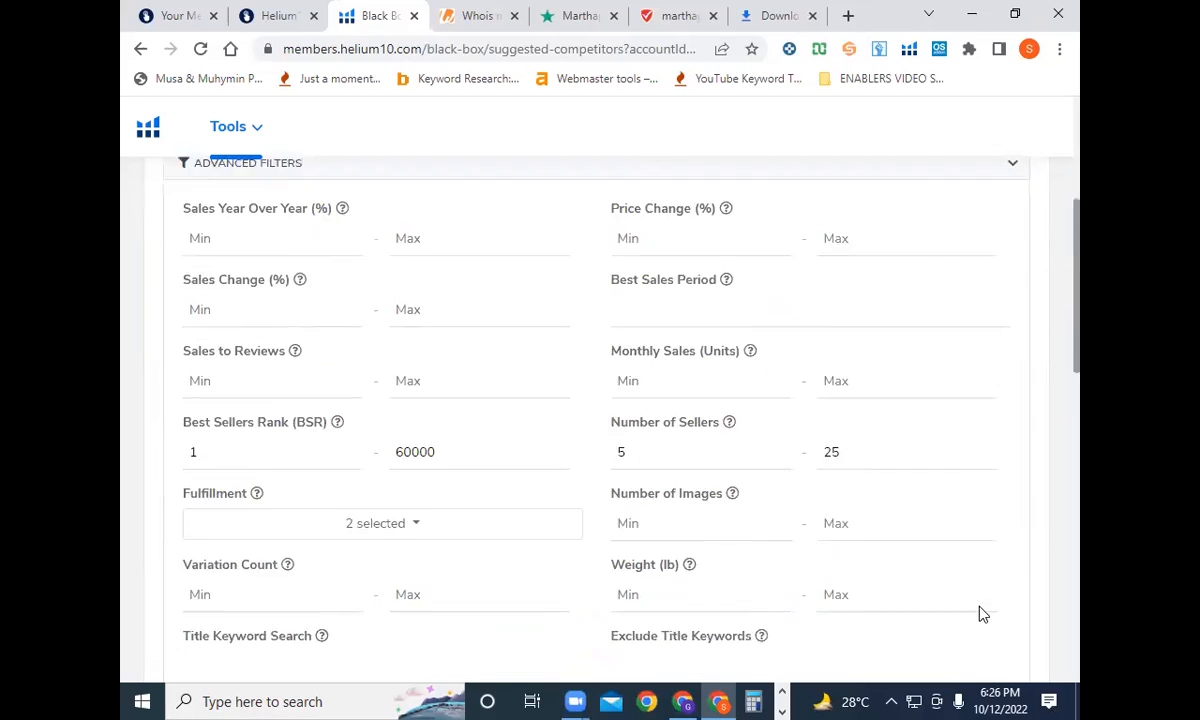
pyautogui.scroll(-6, 954, 540)
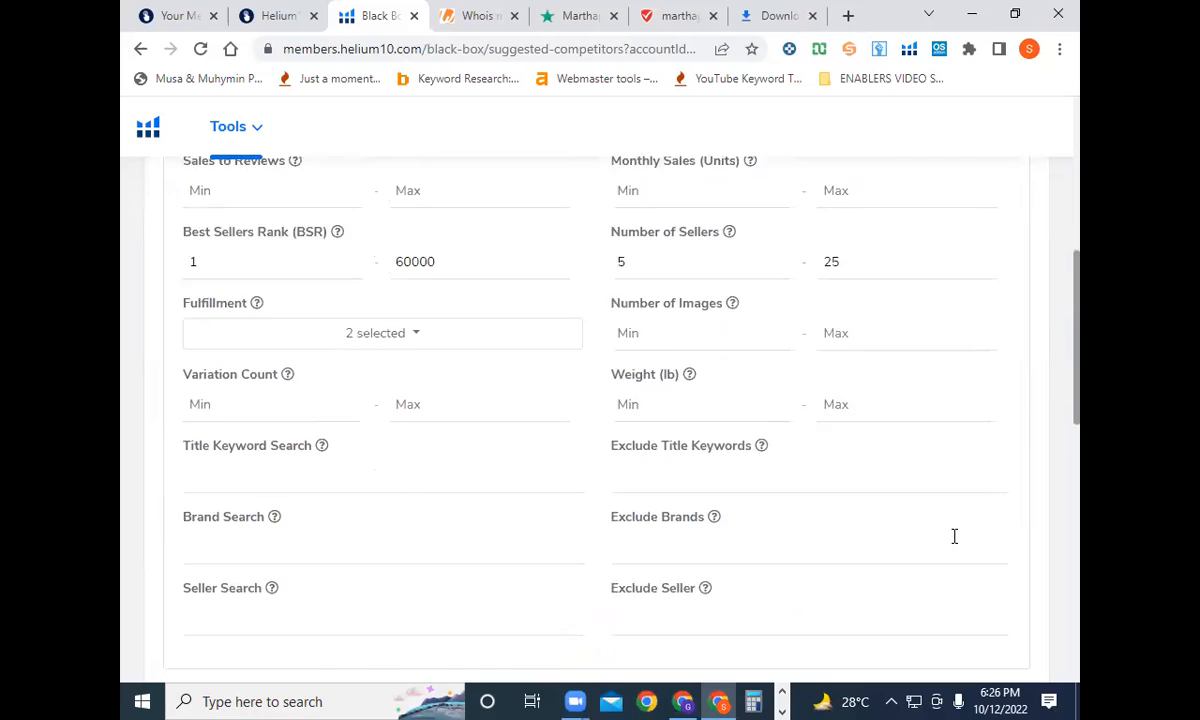
pyautogui.scroll(-2, 955, 545)
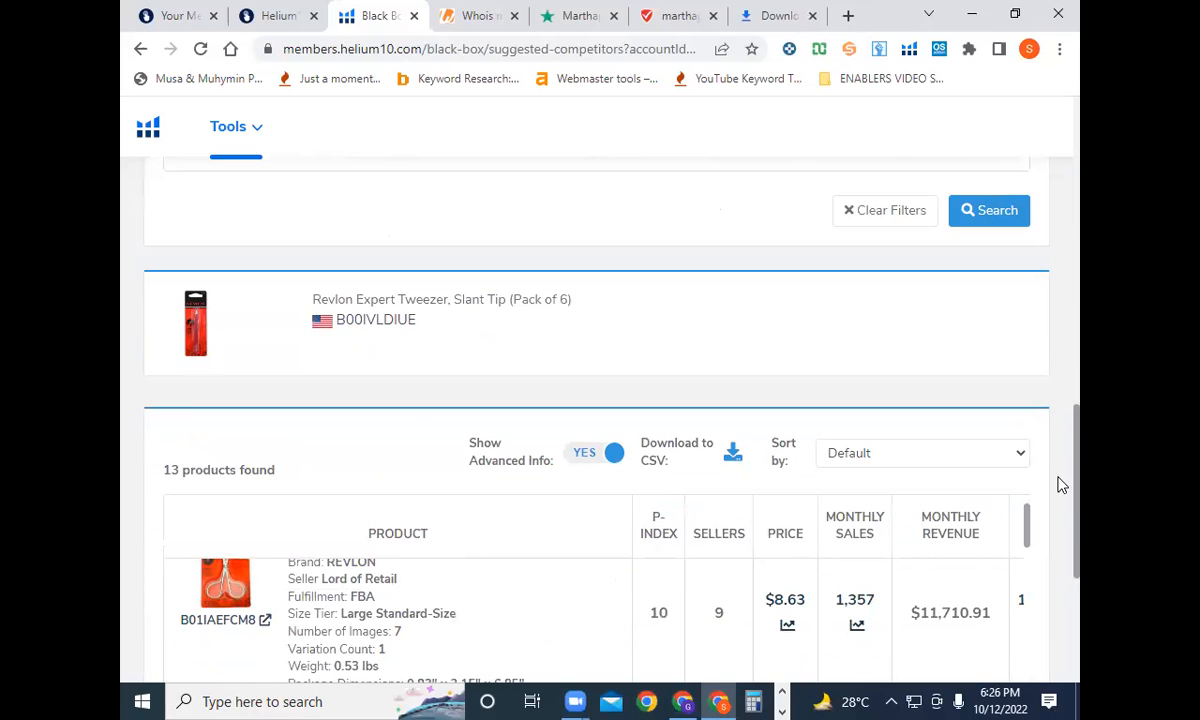
pyautogui.moveTo(1080, 527); pyautogui.dragTo(1082, 553)
pyautogui.scroll(1, 836, 520)
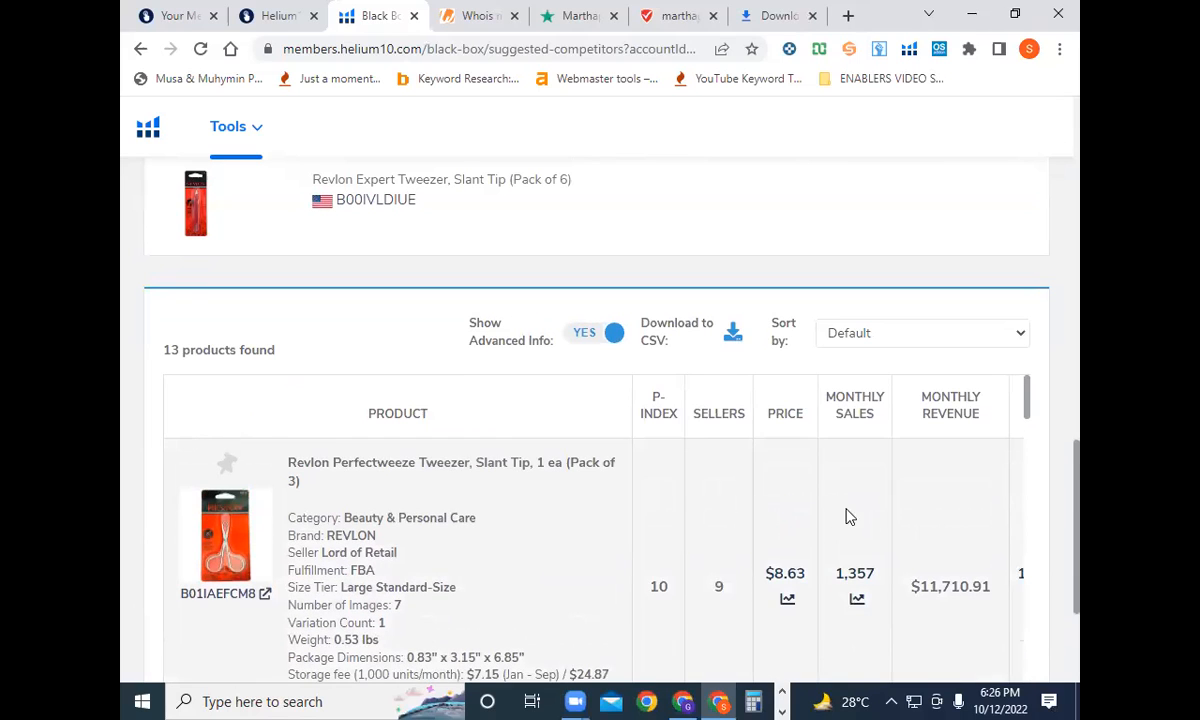
pyautogui.moveTo(1075, 495); pyautogui.dragTo(1080, 139)
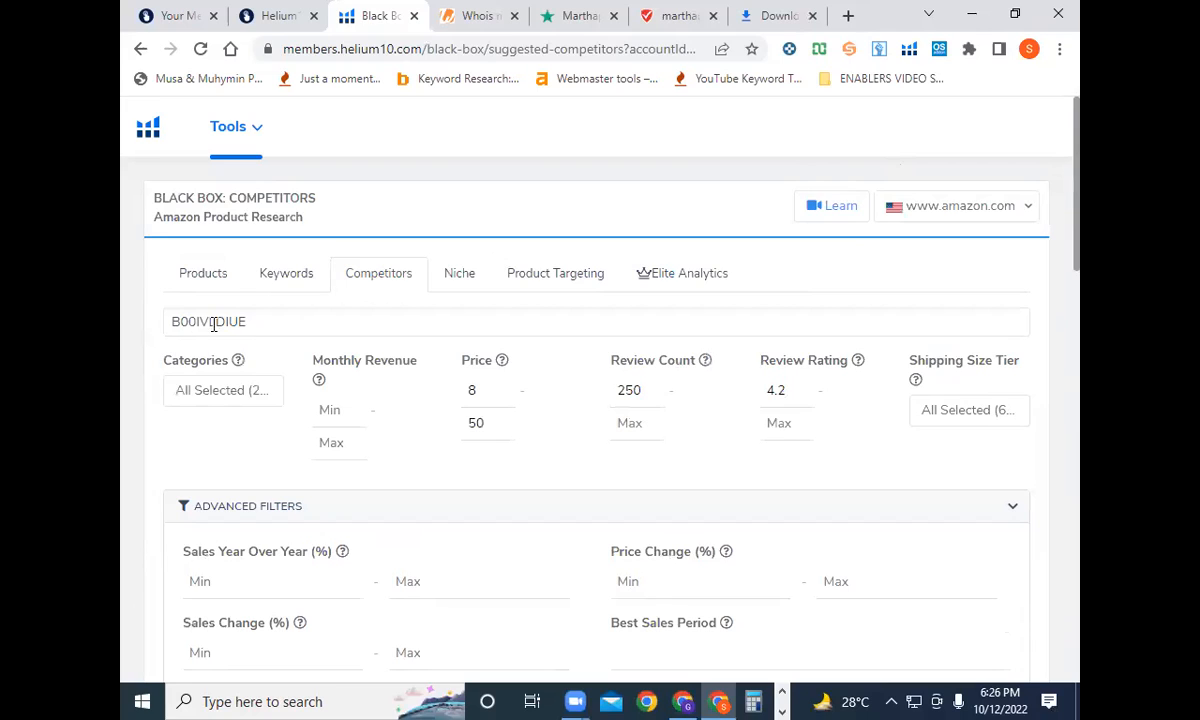
pyautogui.moveTo(249, 321)
pyautogui.mouseDown()
pyautogui.moveTo(163, 322)
pyautogui.moveTo(262, 332)
pyautogui.mouseUp()
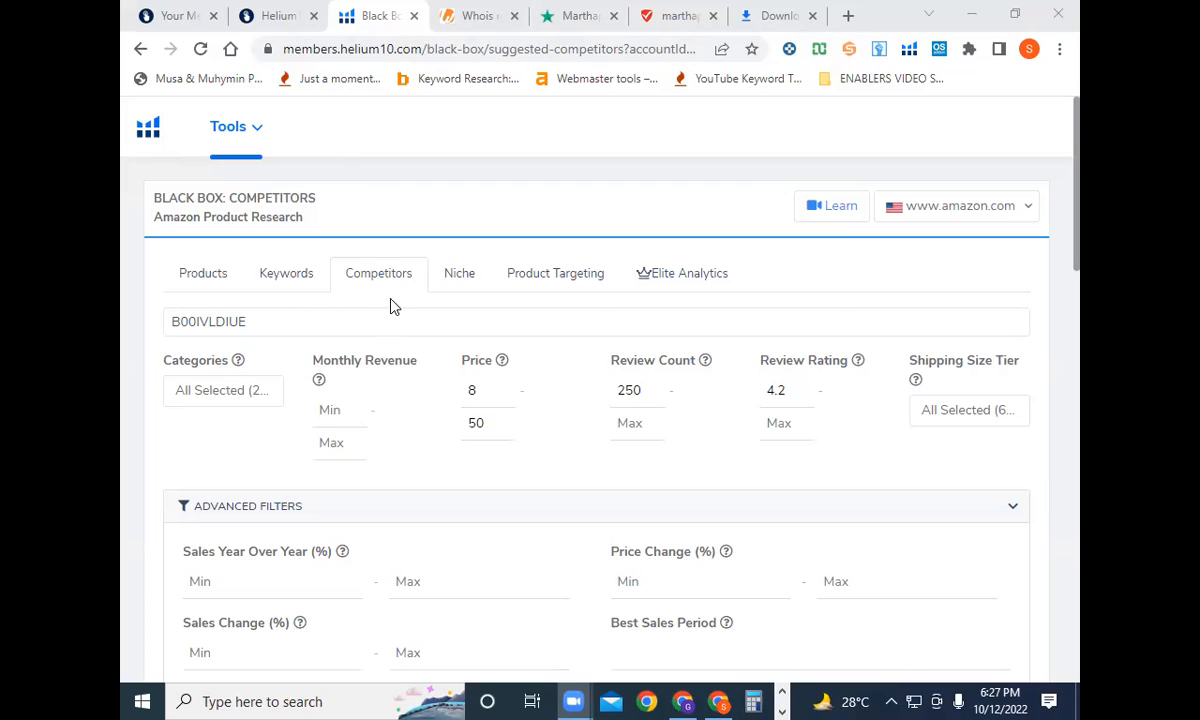
# Step: Switch Black Box to the Niche search and enter "wood" as the phrase
pyautogui.click(460, 281)
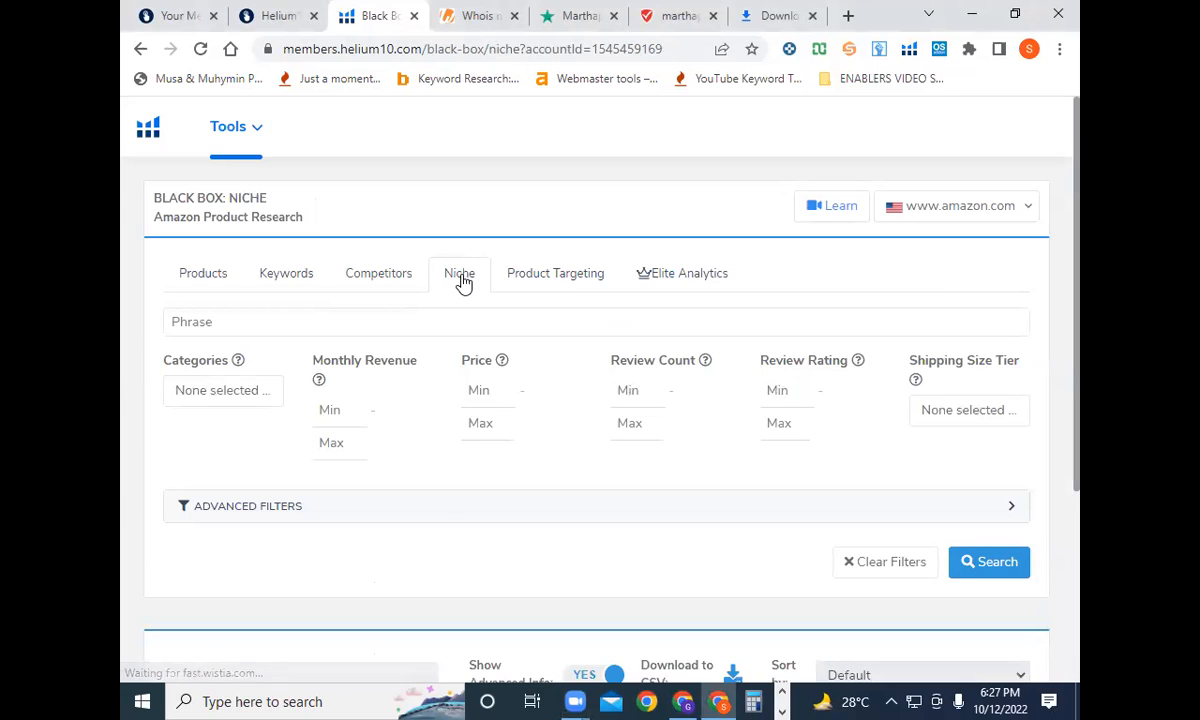
pyautogui.click(262, 321)
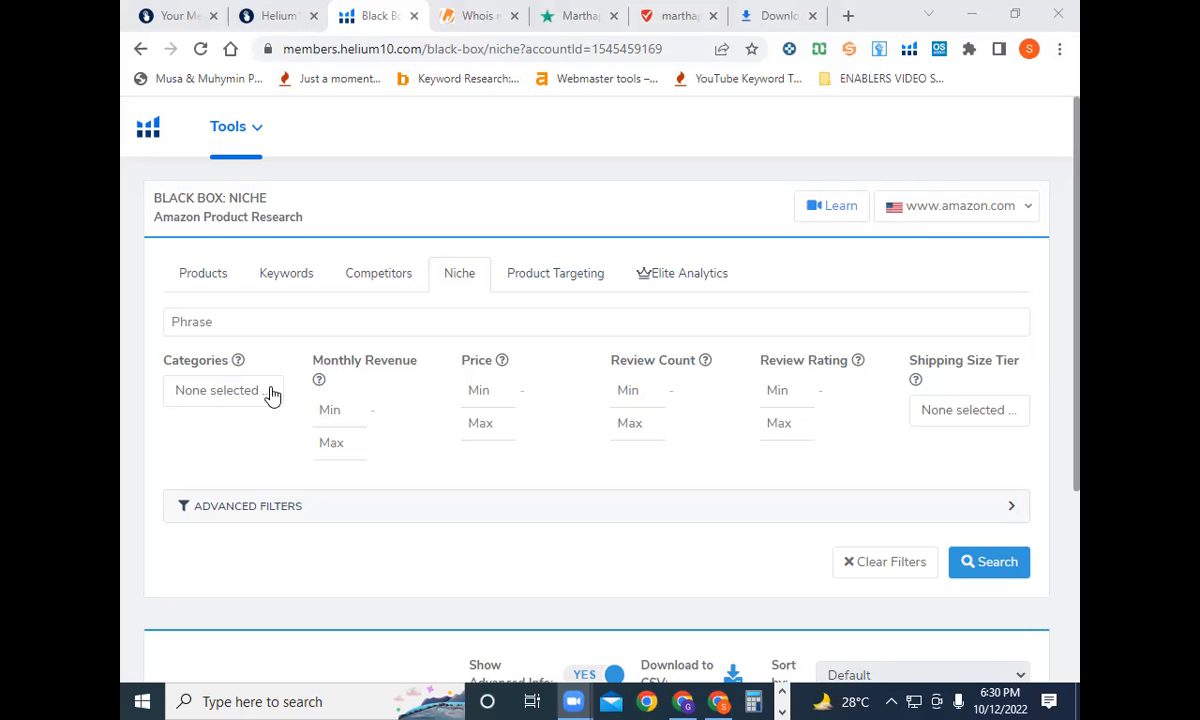
pyautogui.click(266, 321)
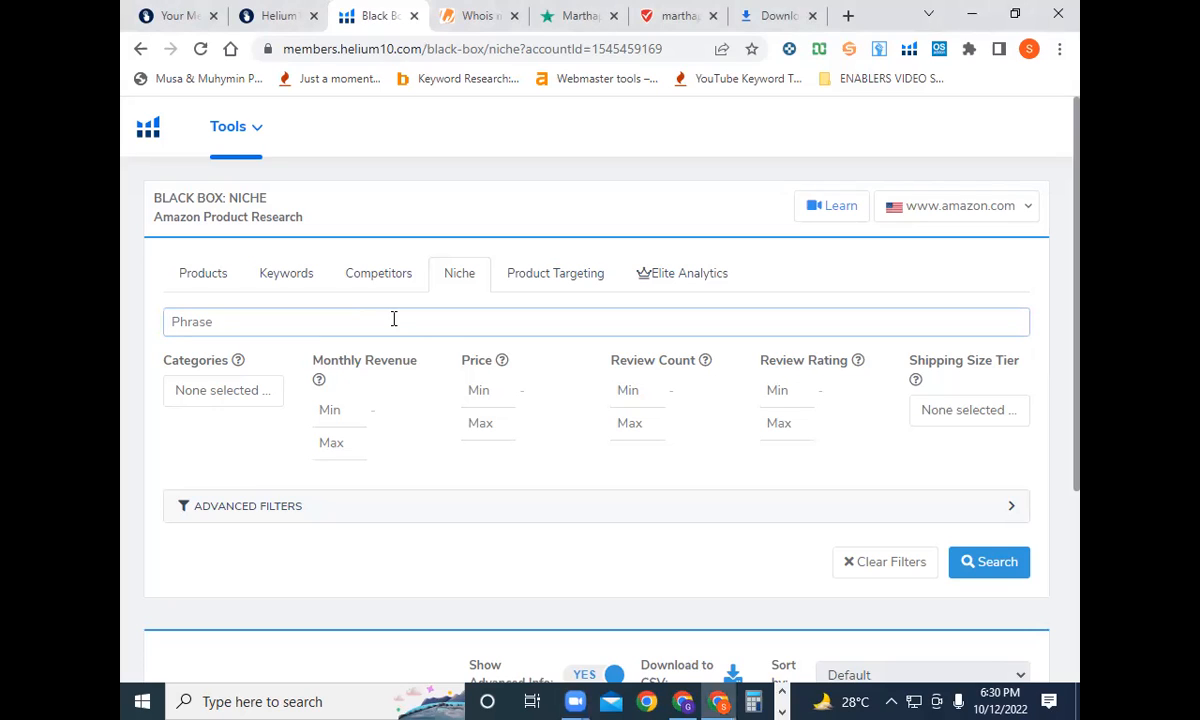
pyautogui.write('wood')
# Step: Include all categories in the niche search
pyautogui.click(252, 388)
pyautogui.click(290, 127)
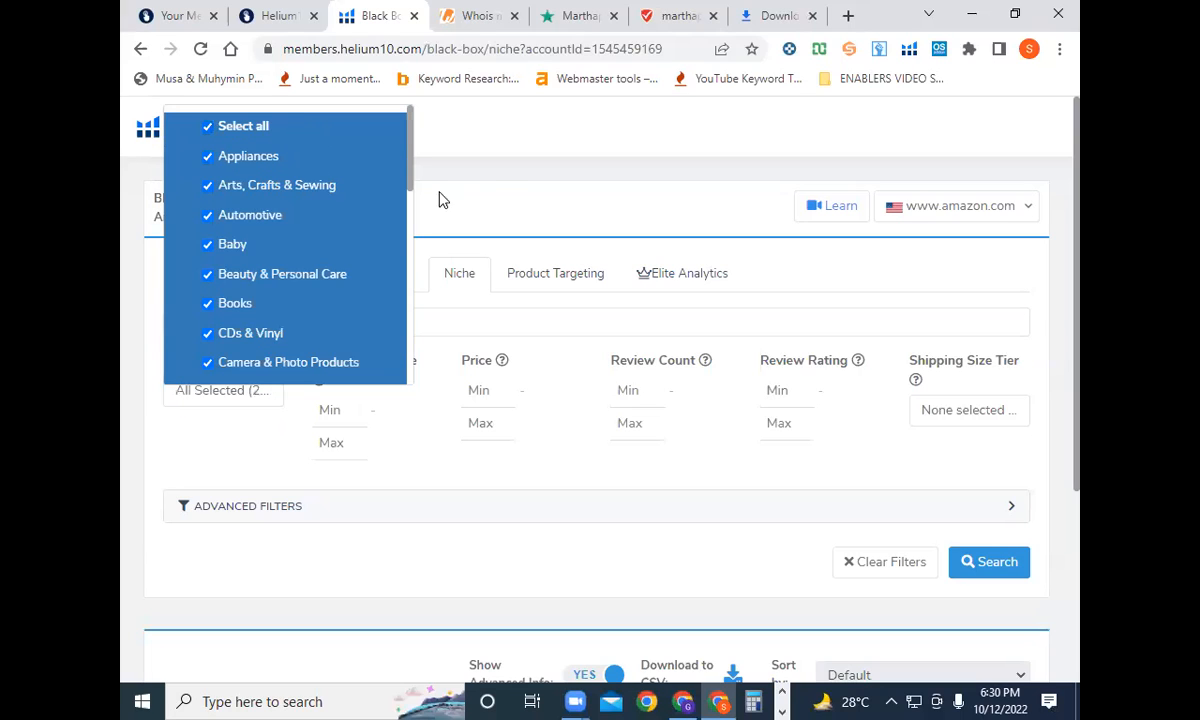
pyautogui.click(497, 190)
# Step: Set the niche search's price range to a minimum of 8 and a maximum of 50
pyautogui.click(485, 391)
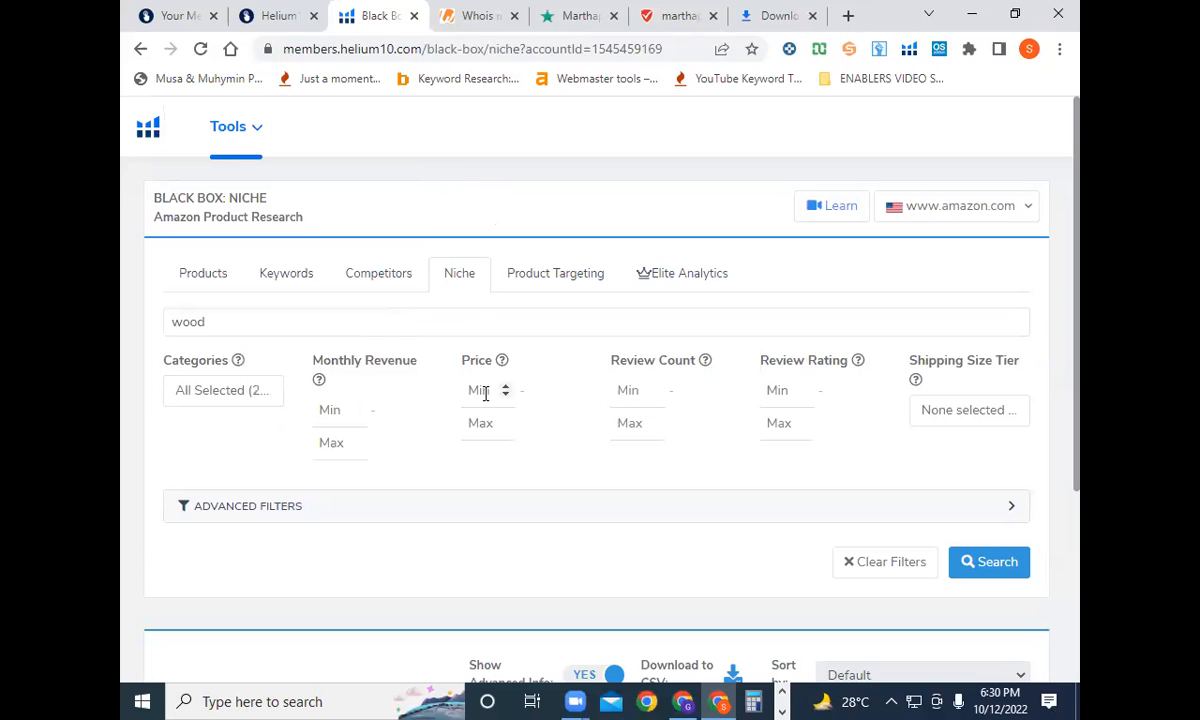
pyautogui.write('8')
pyautogui.click(487, 428)
pyautogui.write('50')
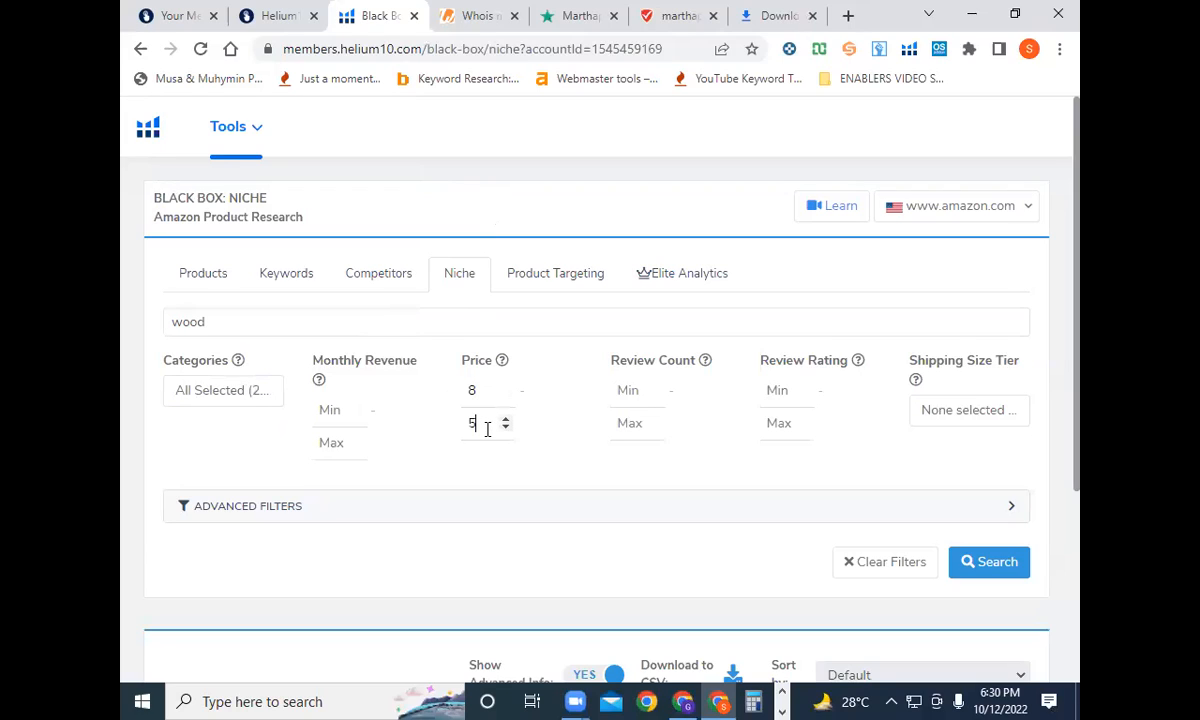
pyautogui.click(377, 45)
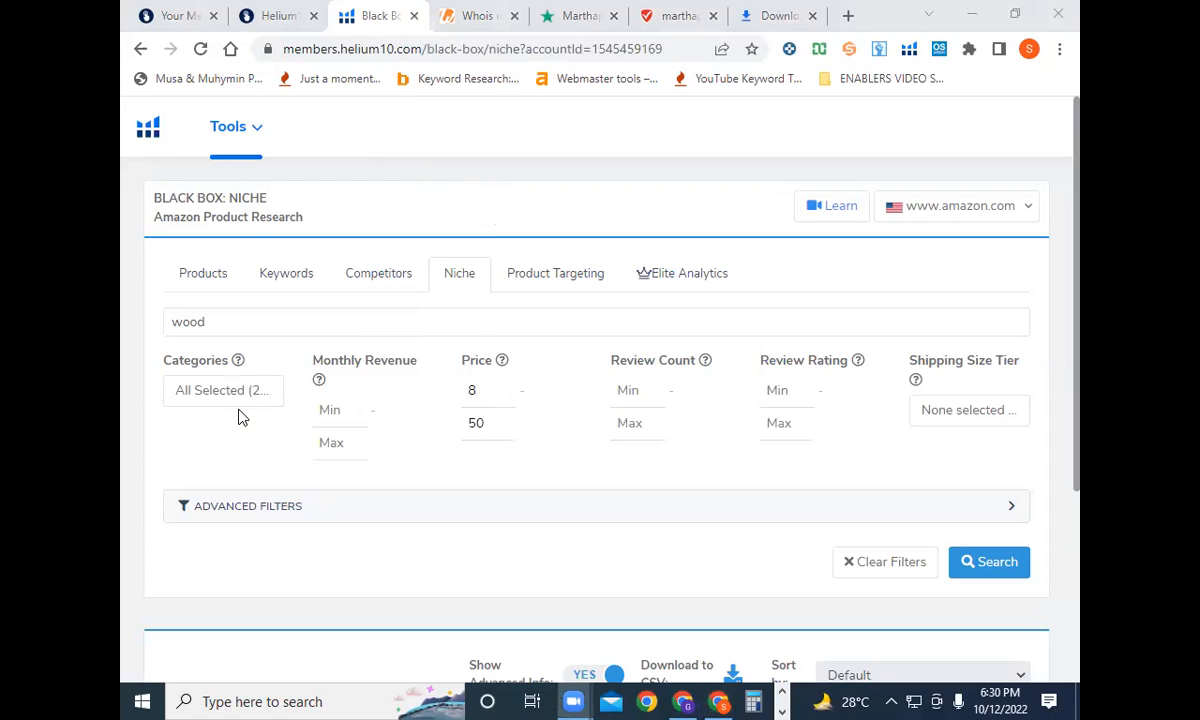
pyautogui.click(206, 320)
pyautogui.moveTo(206, 320); pyautogui.dragTo(170, 319)
pyautogui.click(208, 321)
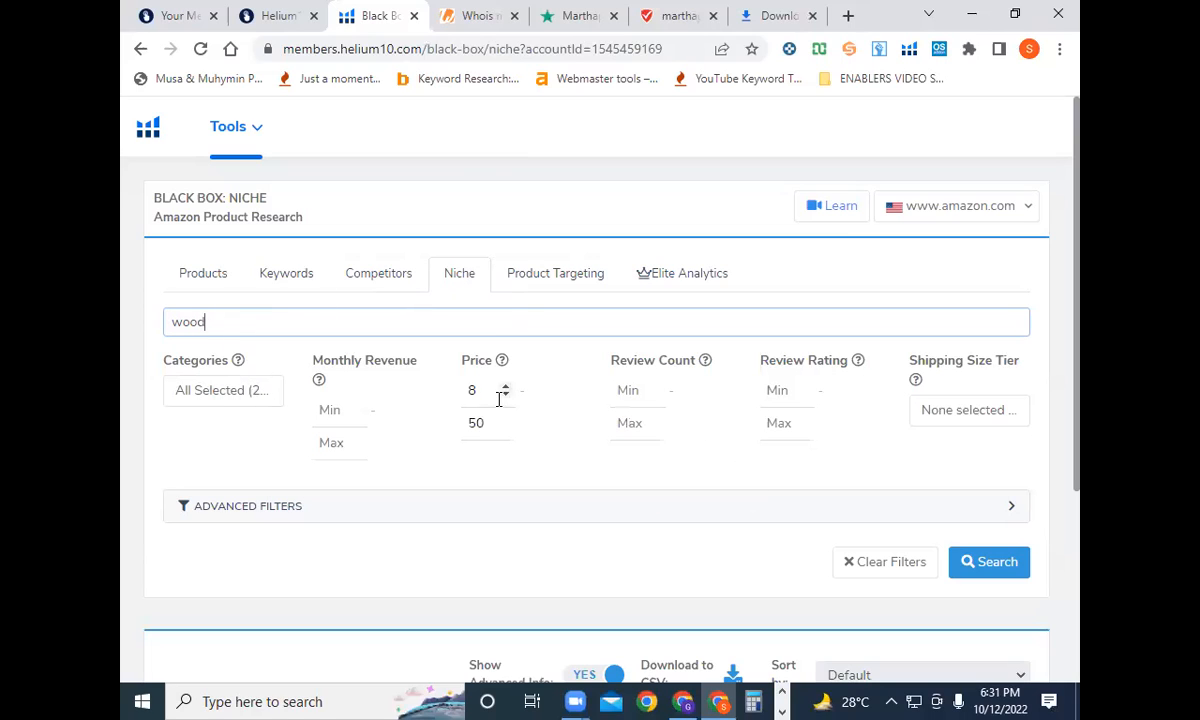
# Step: Set the minimum review count of the niche search to 250
pyautogui.click(637, 391)
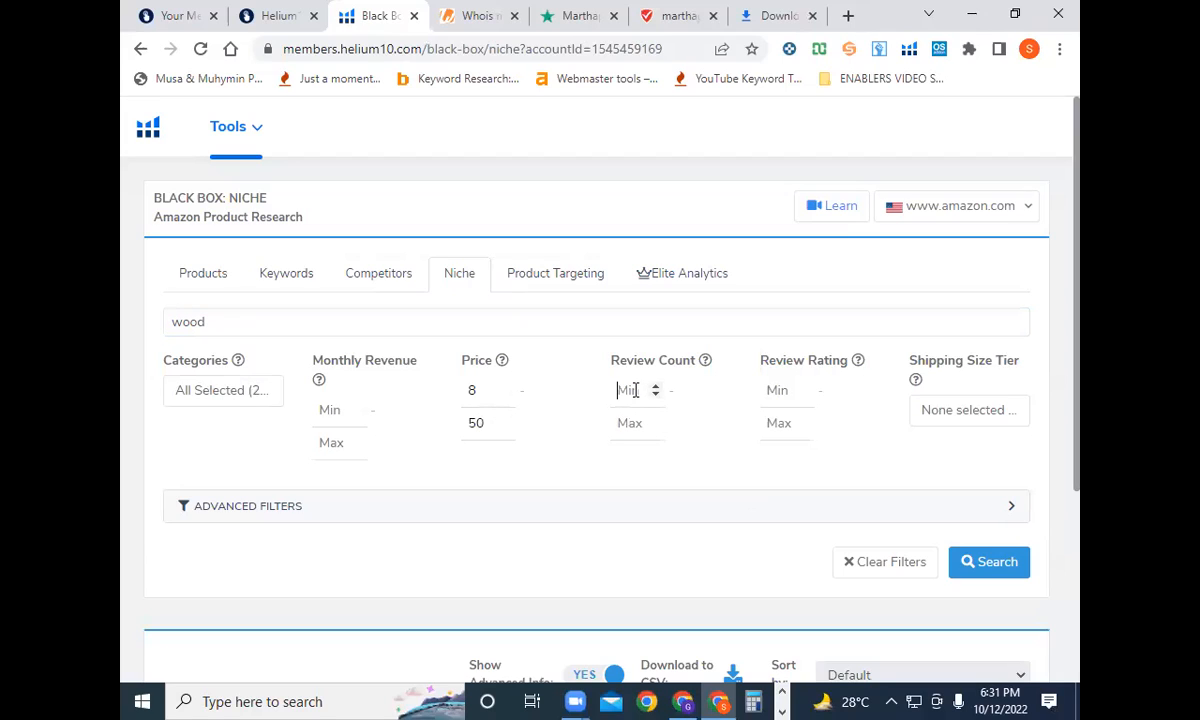
pyautogui.write('20')
pyautogui.write('0')
# Step: Set the niche search's minimum review rating to 4.2 and include all shipping size tiers
pyautogui.click(785, 388)
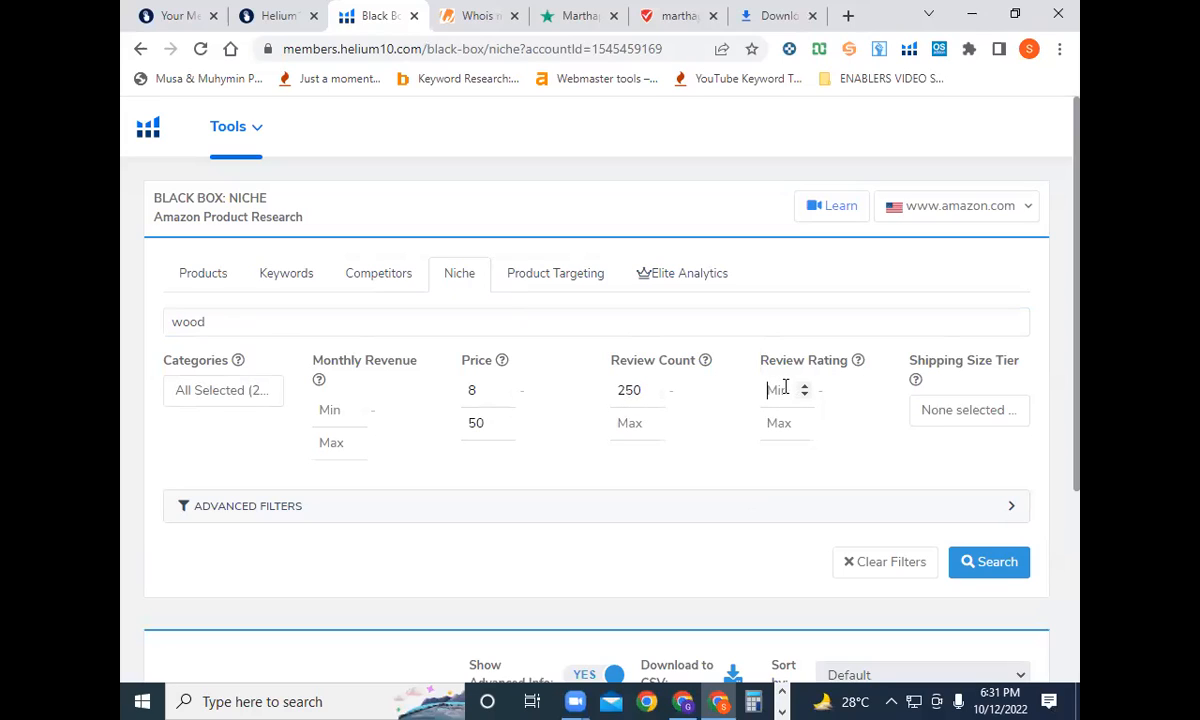
pyautogui.write('4.2')
pyautogui.click(968, 410)
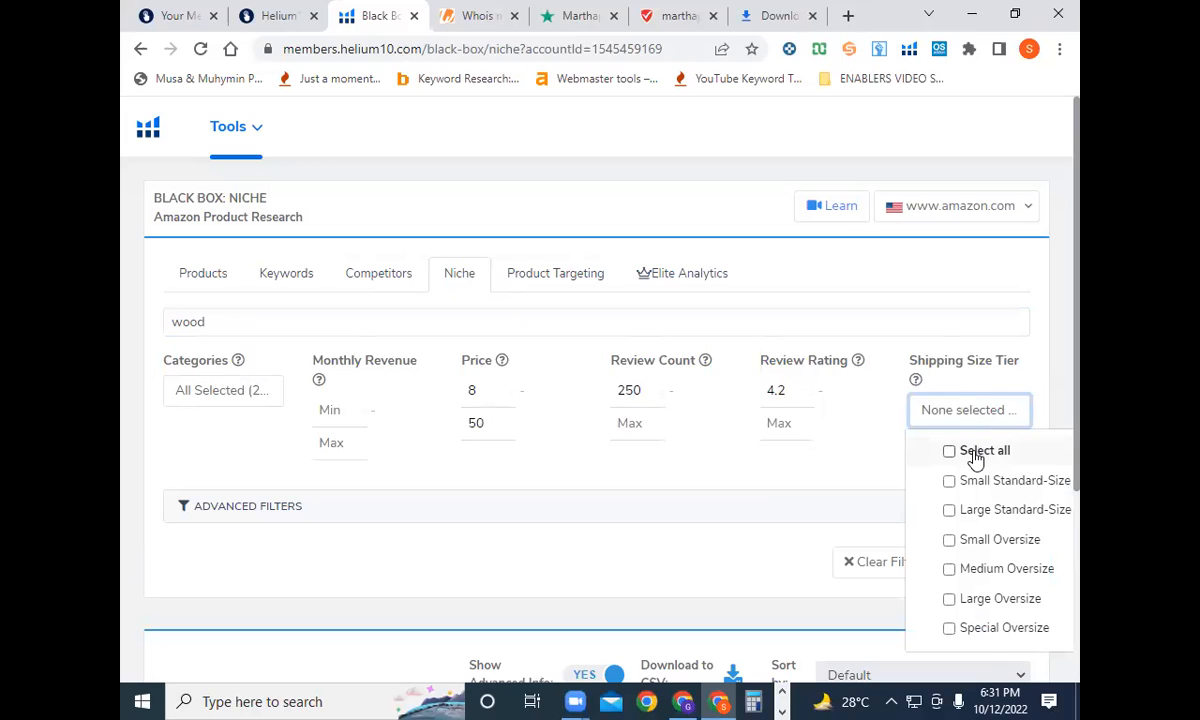
pyautogui.click(975, 455)
# Step: Expand the niche search's advanced filters and set the maximum Best Sellers Rank to 60000
pyautogui.click(662, 516)
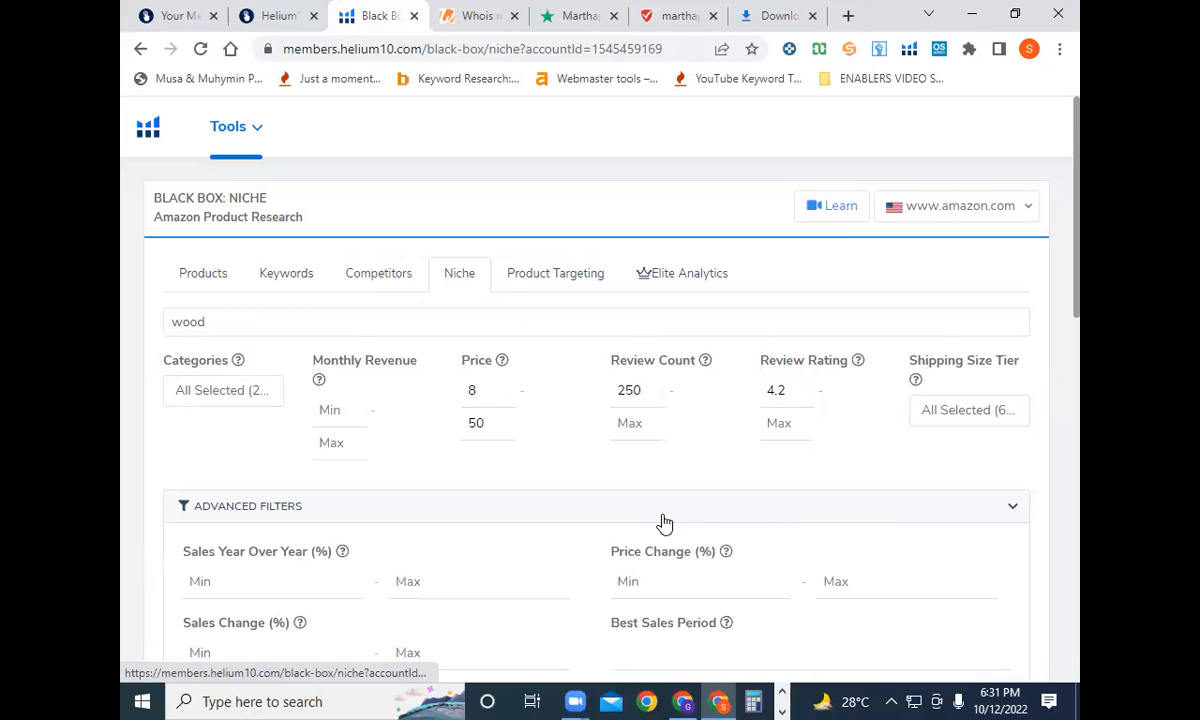
pyautogui.scroll(-3, 665, 522)
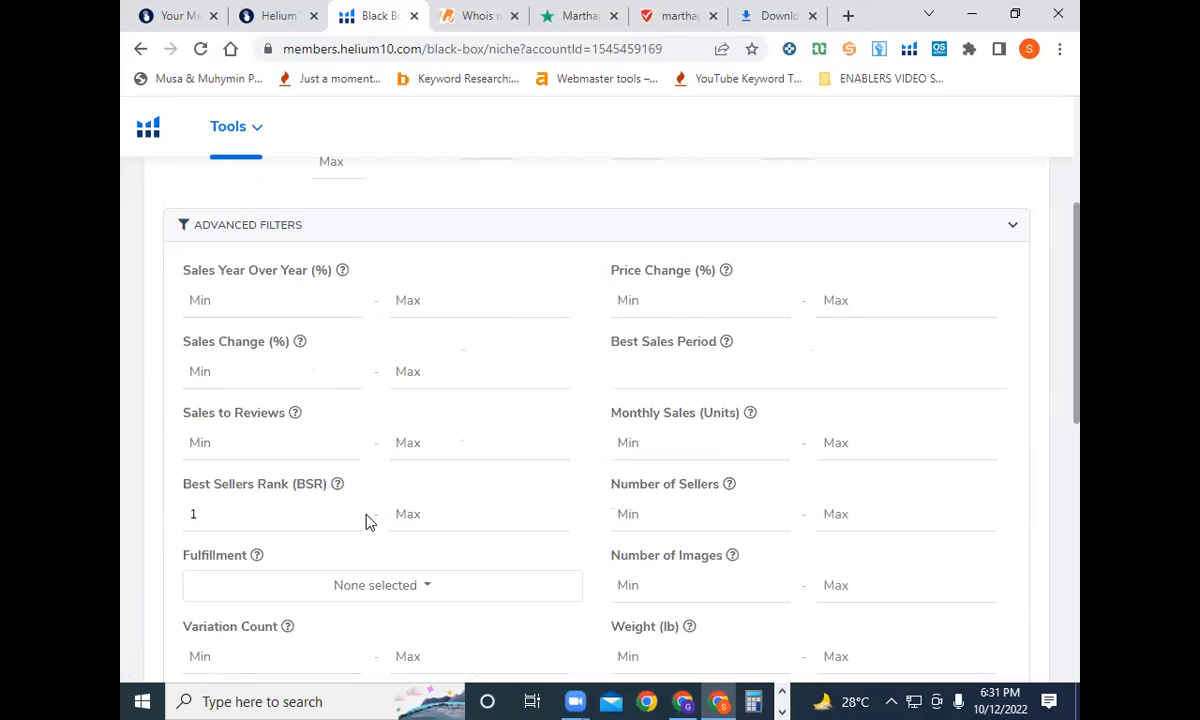
pyautogui.click(447, 518)
pyautogui.write('60000')
# Step: Set the niche search's number of sellers to a minimum of 5 and a maximum of 25
pyautogui.click(712, 512)
pyautogui.write('5')
pyautogui.click(894, 517)
pyautogui.write('25')
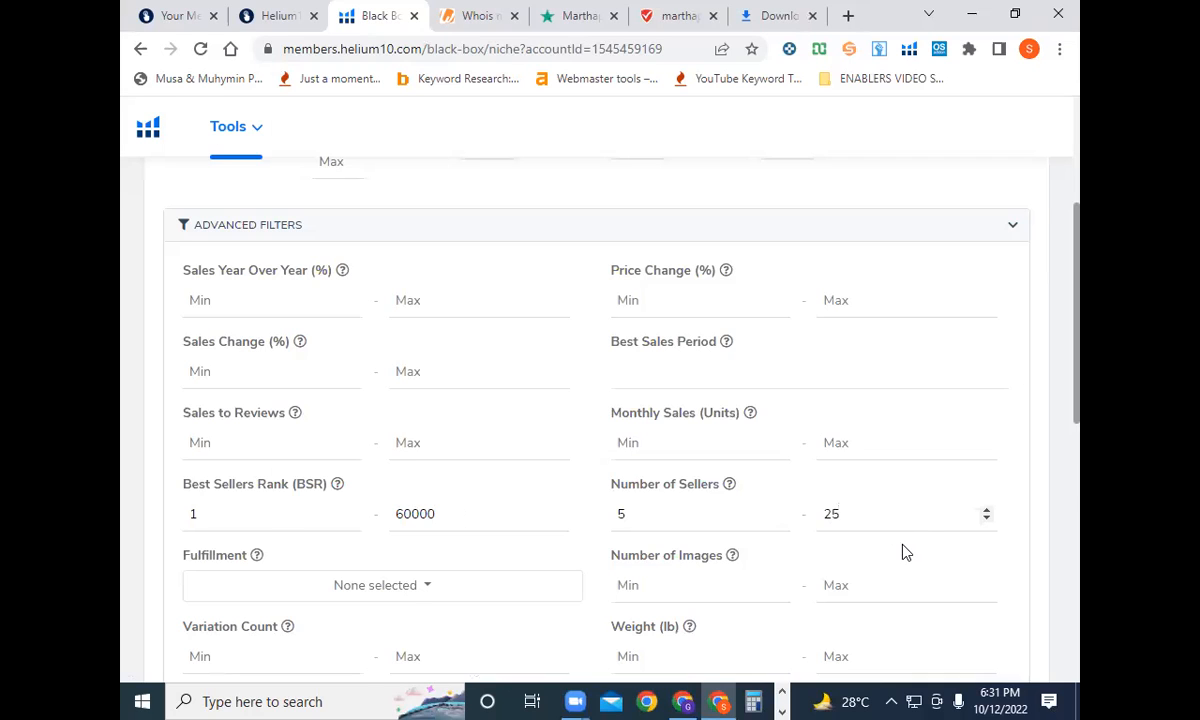
# Step: Set the niche search's fulfillment filter to FBA and FBM, leaving Amazon out
pyautogui.scroll(-2, 906, 552)
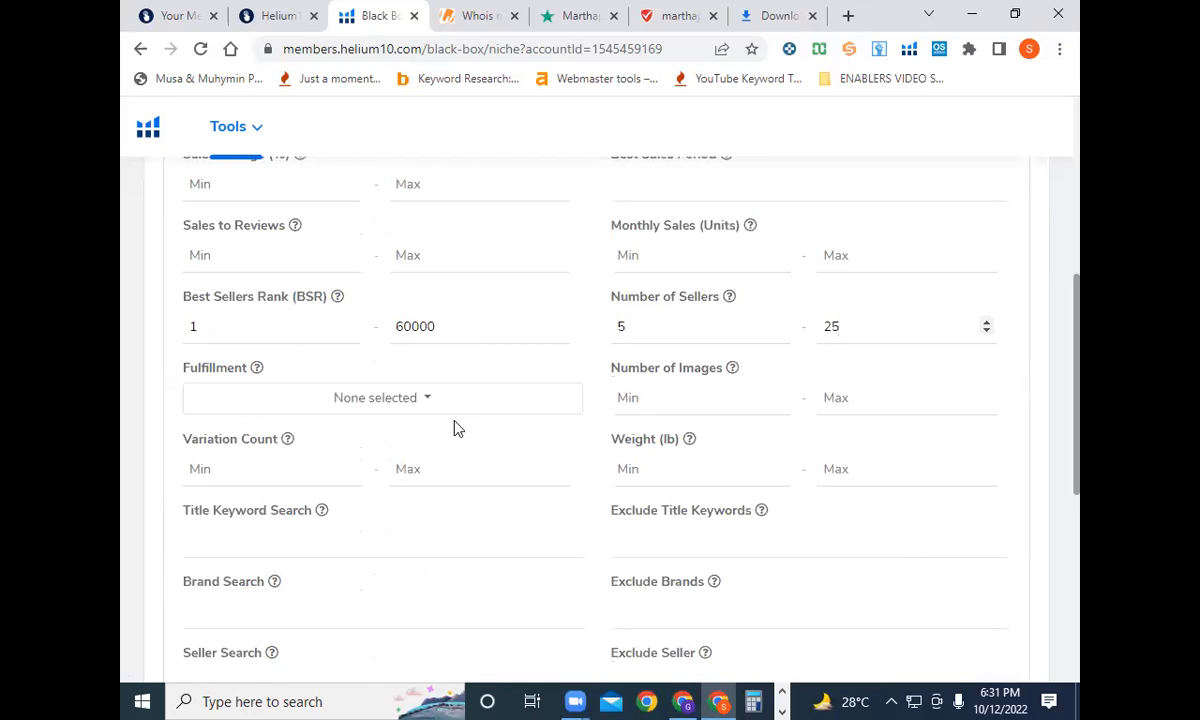
pyautogui.click(407, 408)
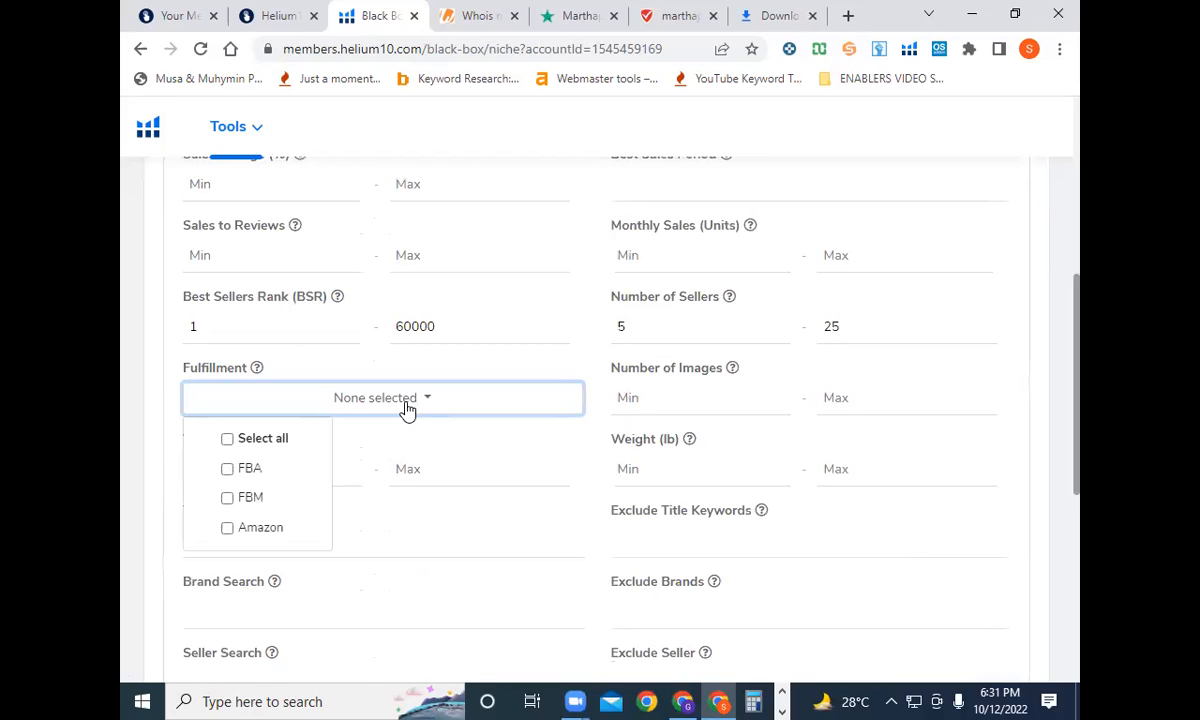
pyautogui.click(280, 470)
pyautogui.click(280, 498)
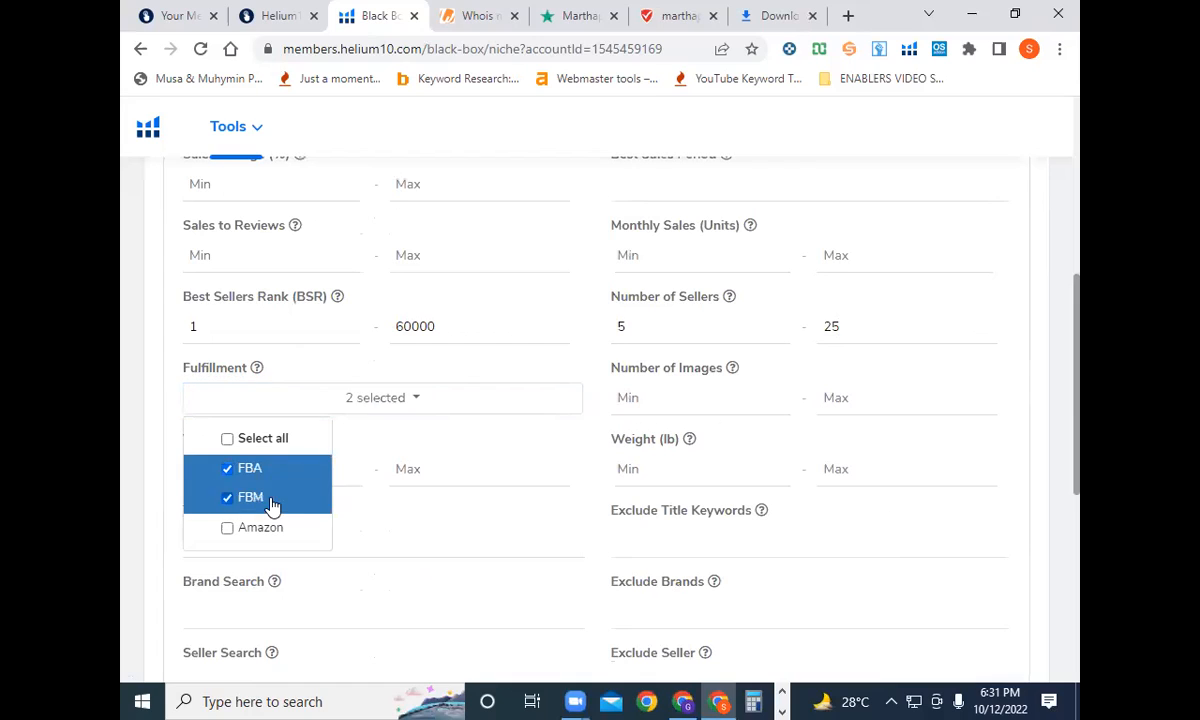
pyautogui.click(389, 516)
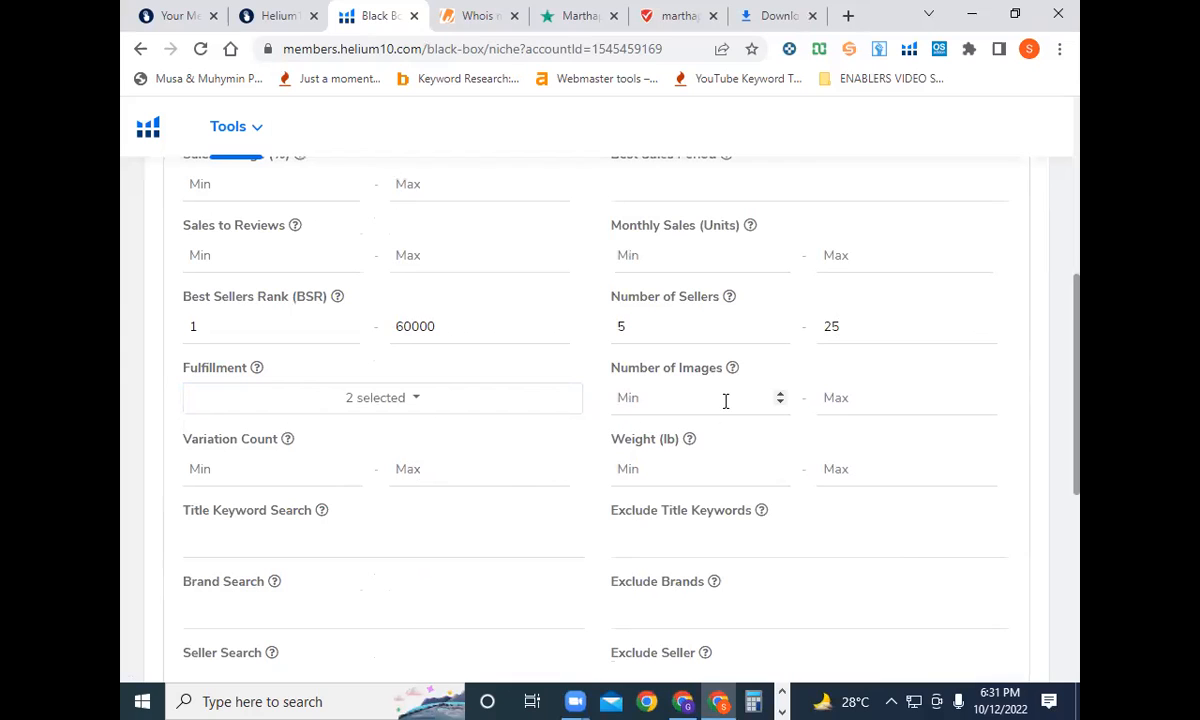
# Step: Check the entered phrase and filters, and run the niche search for "wood"
pyautogui.scroll(-2, 607, 515)
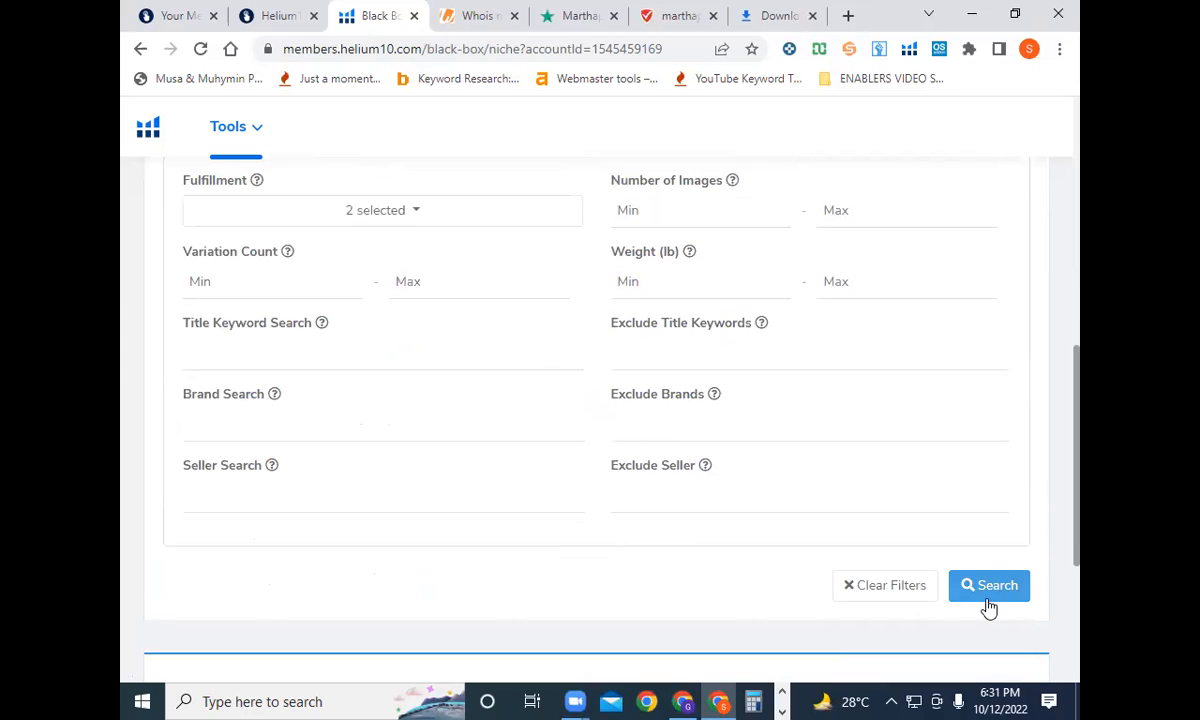
pyautogui.scroll(7, 787, 485)
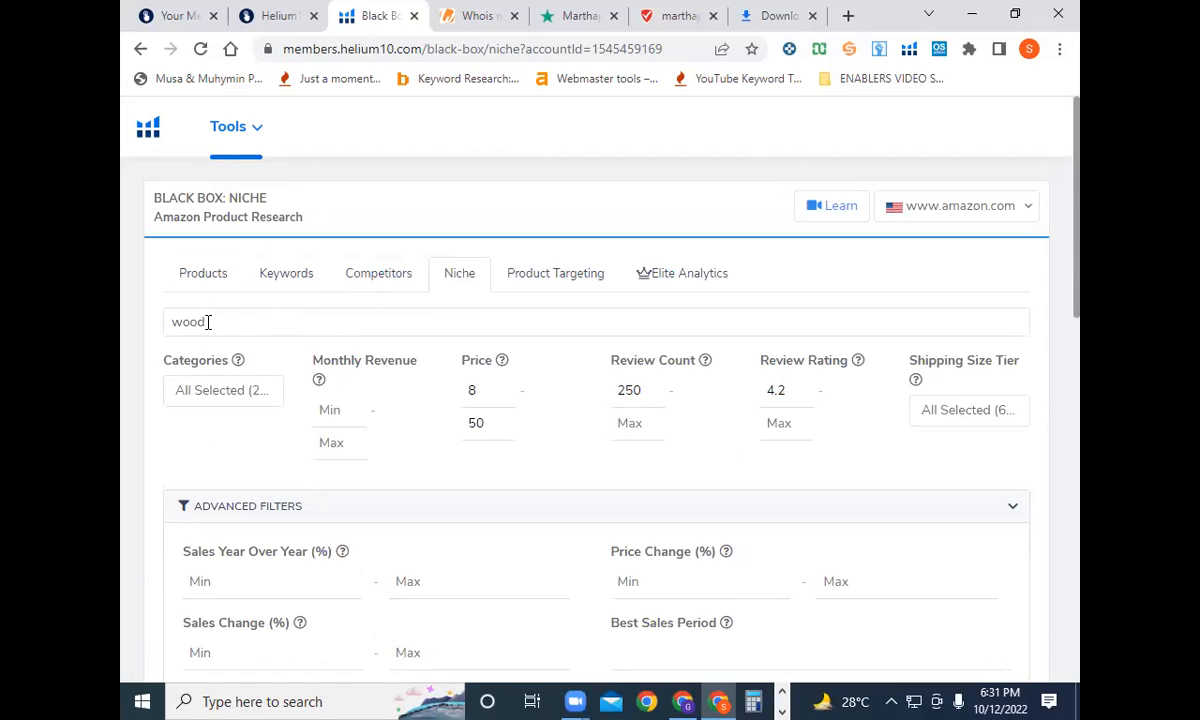
pyautogui.moveTo(205, 322)
pyautogui.mouseDown()
pyautogui.moveTo(168, 322)
pyautogui.moveTo(204, 325)
pyautogui.mouseUp()
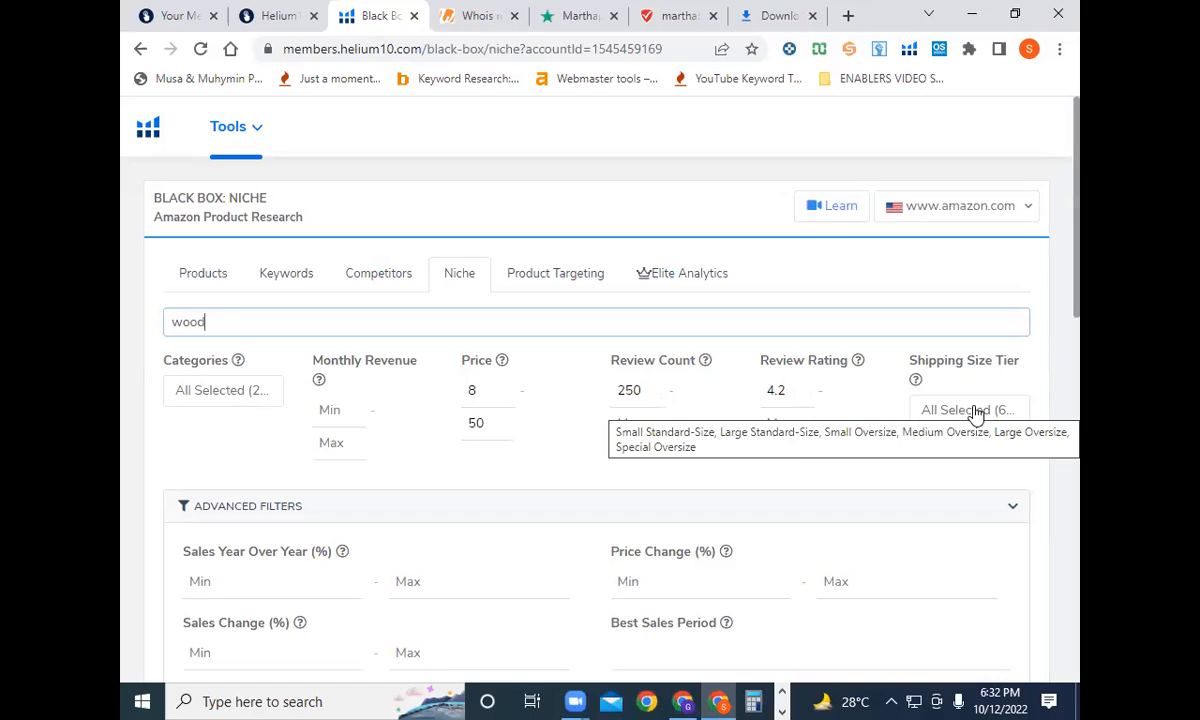
pyautogui.scroll(-2, 787, 535)
pyautogui.scroll(-2, 783, 545)
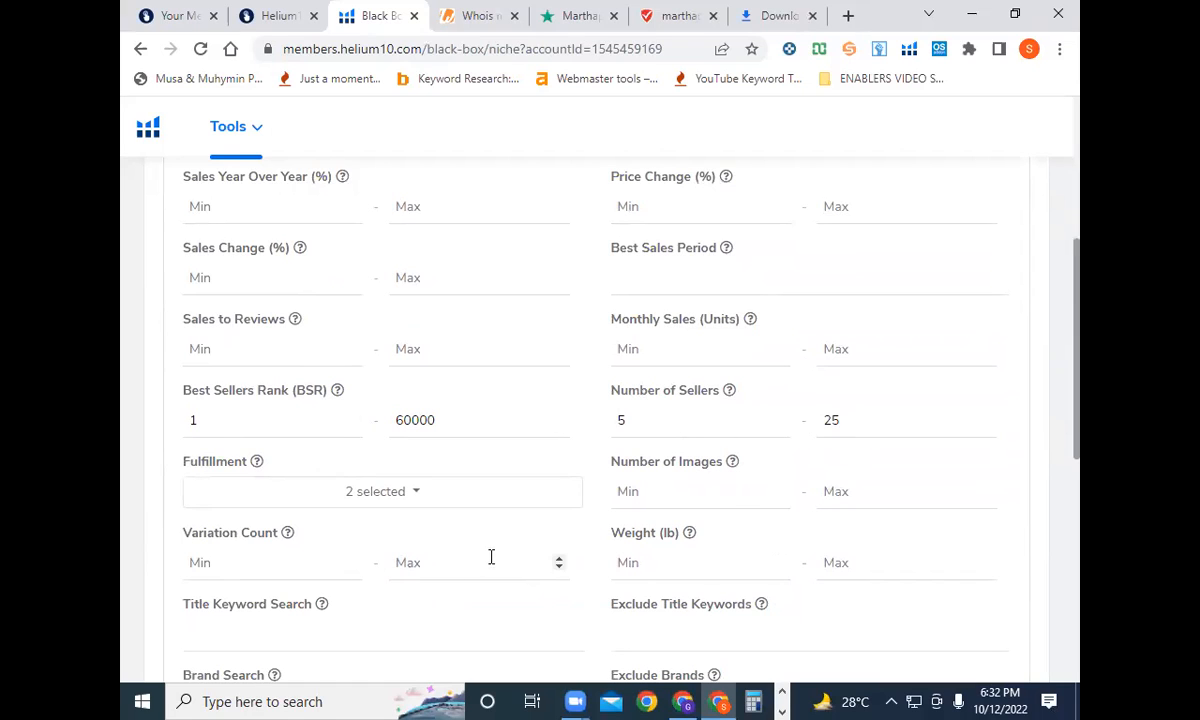
pyautogui.scroll(-2, 490, 557)
pyautogui.scroll(-2, 490, 560)
pyautogui.click(995, 500)
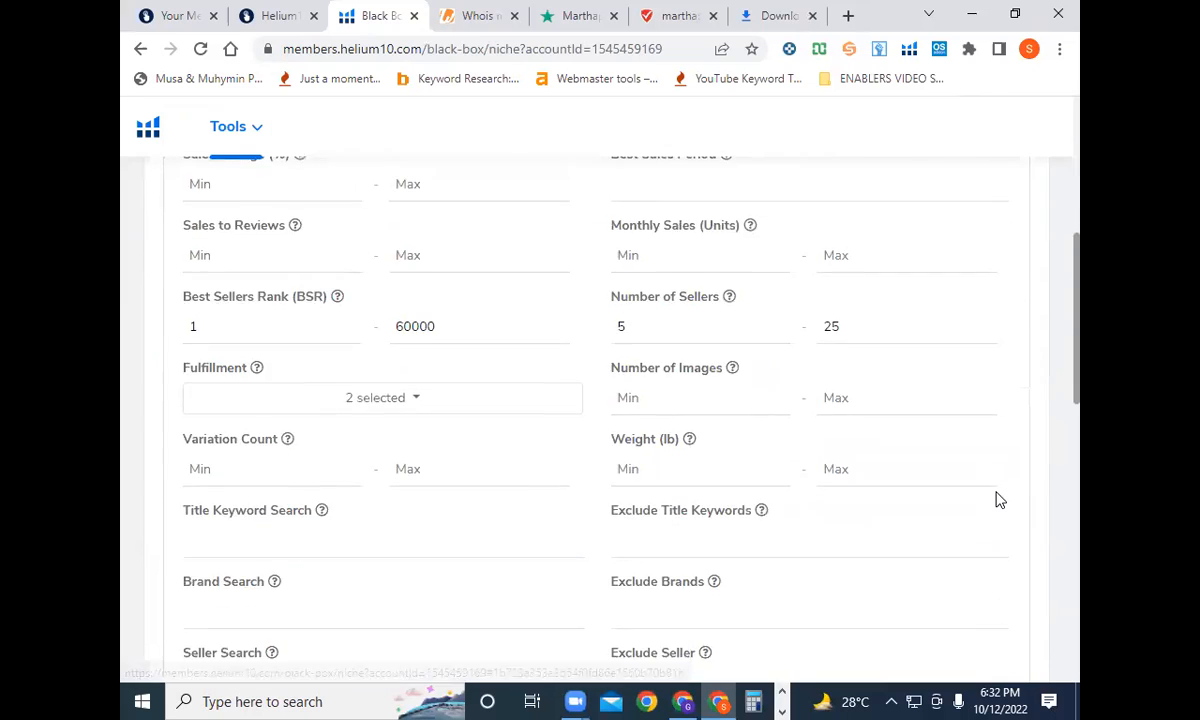
# Step: Examine the niche search's product list, comparing each product's sellers, price, monthly sales, revenue and BSR
pyautogui.scroll(-5, 1000, 498)
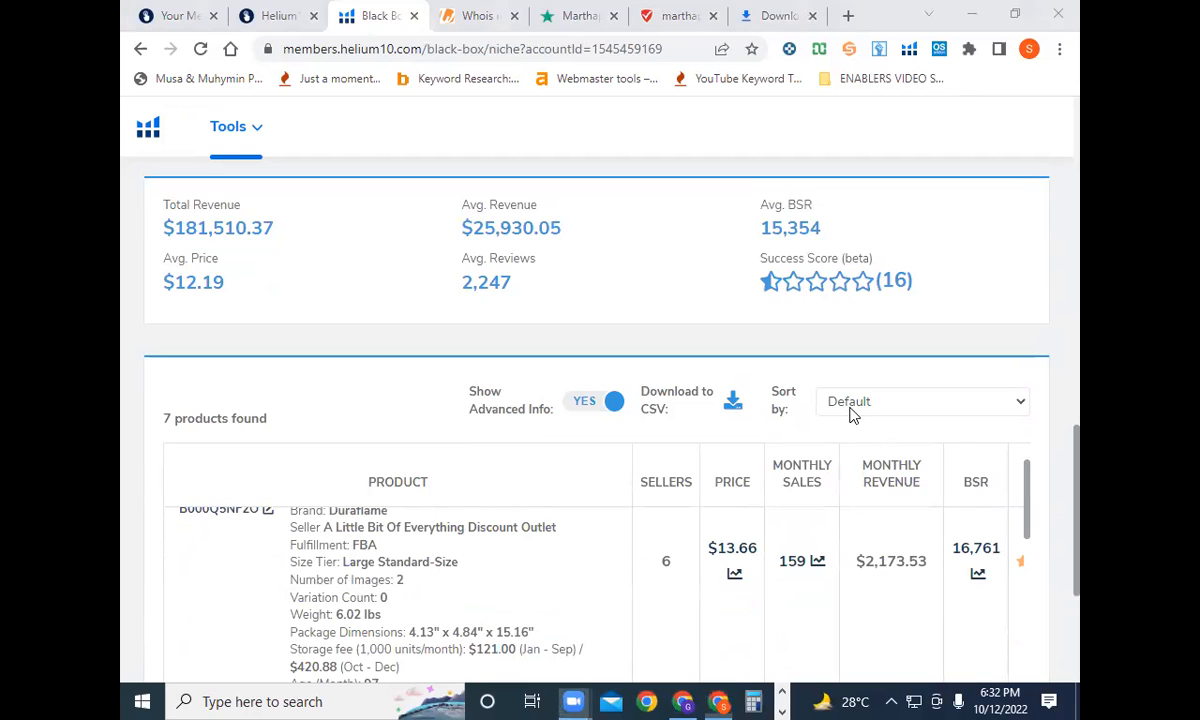
pyautogui.scroll(-1, 911, 466)
pyautogui.moveTo(1075, 475); pyautogui.dragTo(1079, 534)
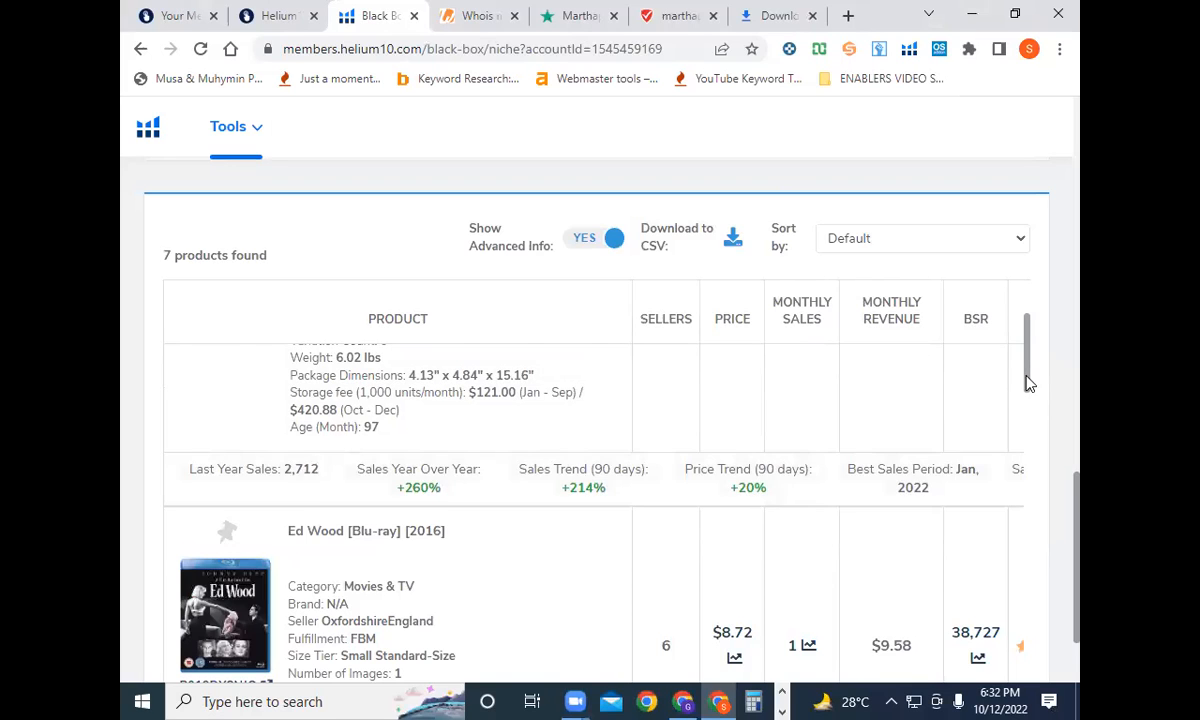
pyautogui.moveTo(1030, 383); pyautogui.dragTo(1031, 335)
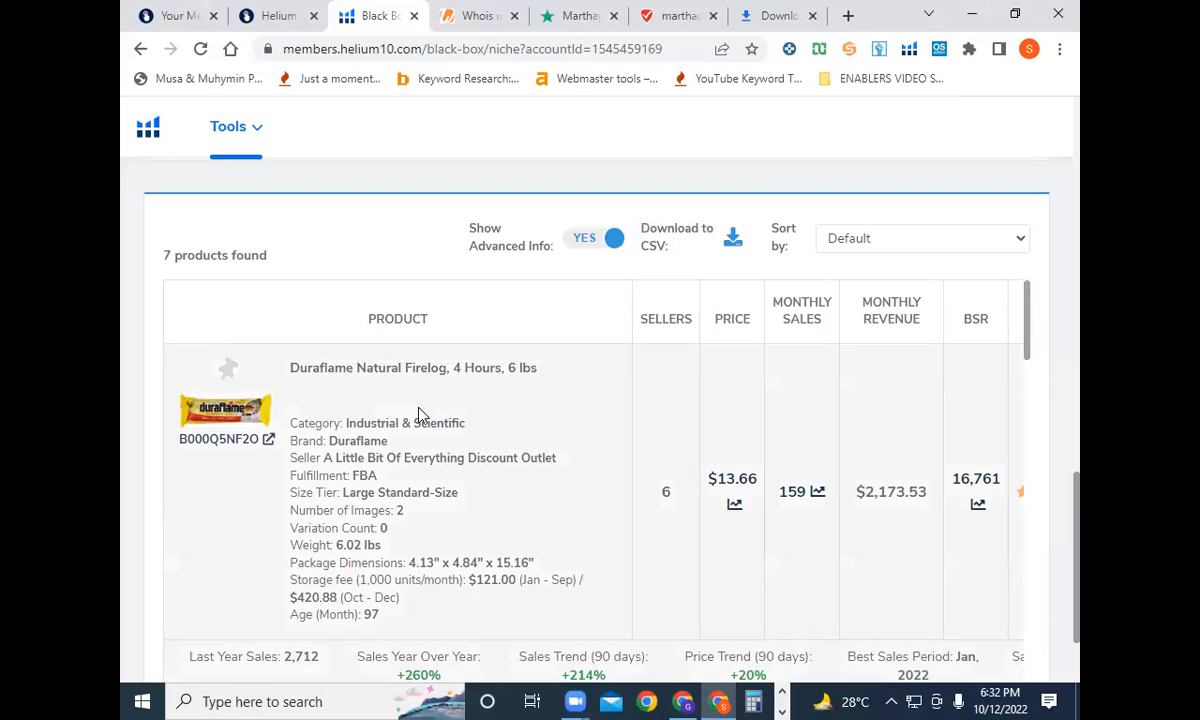
pyautogui.scroll(-1, 562, 528)
pyautogui.scroll(-4, 562, 528)
pyautogui.scroll(2, 563, 528)
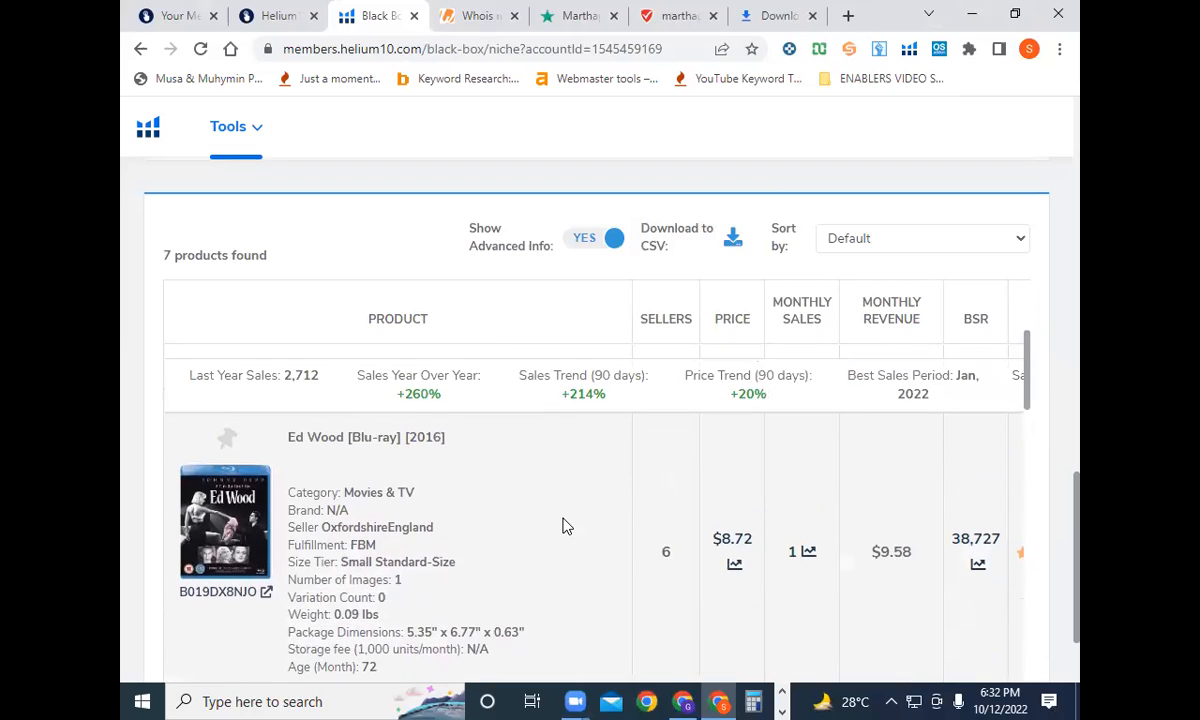
pyautogui.scroll(-5, 562, 526)
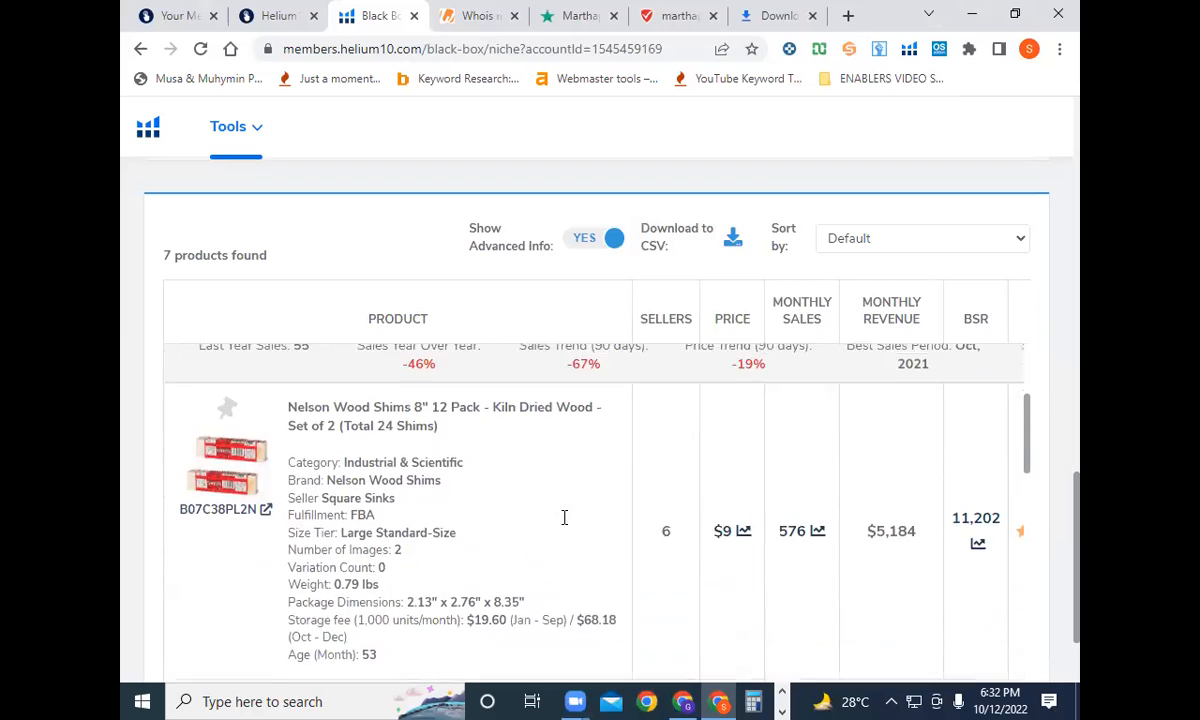
pyautogui.scroll(-8, 562, 524)
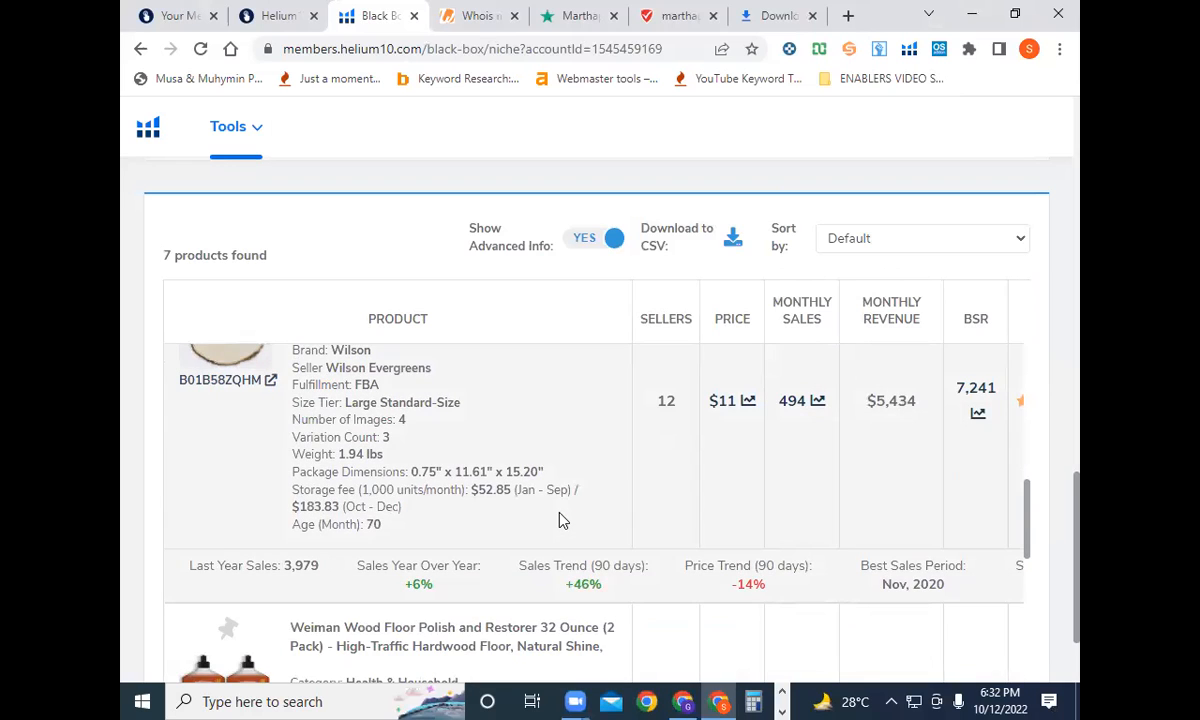
pyautogui.scroll(6, 562, 522)
pyautogui.scroll(3, 565, 490)
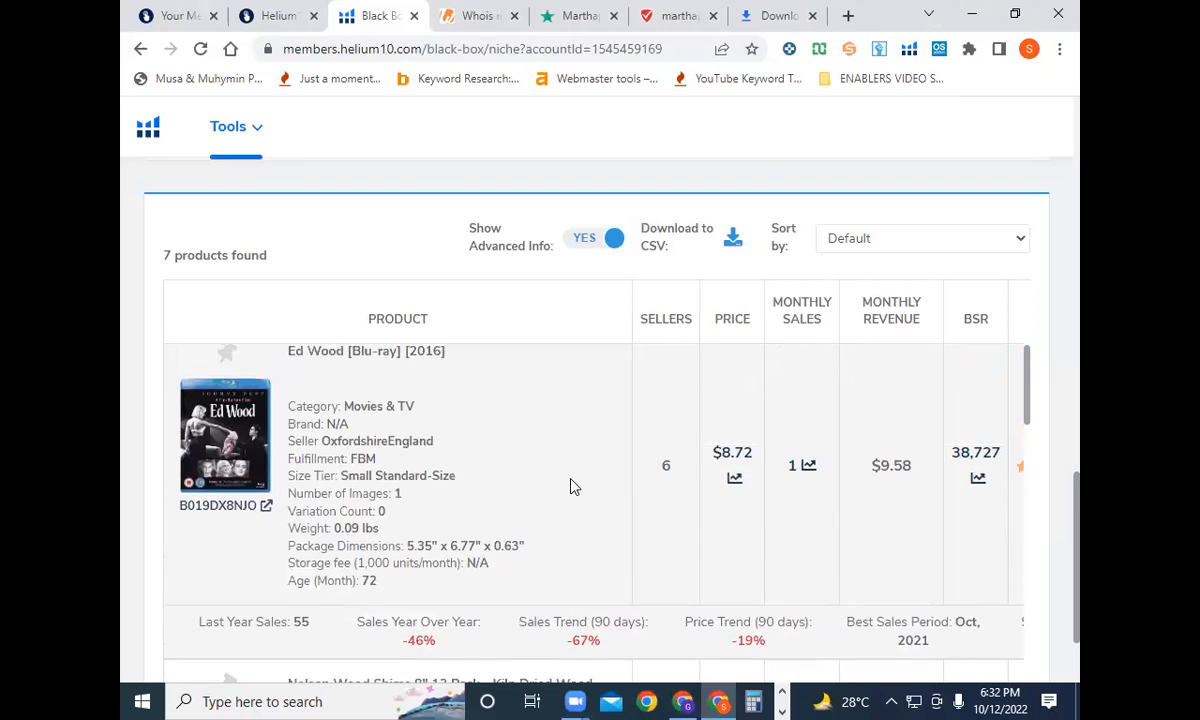
# Step: Recheck the niche phrase and filter settings against the products listed in the search results
pyautogui.moveTo(1079, 496); pyautogui.dragTo(1079, 110)
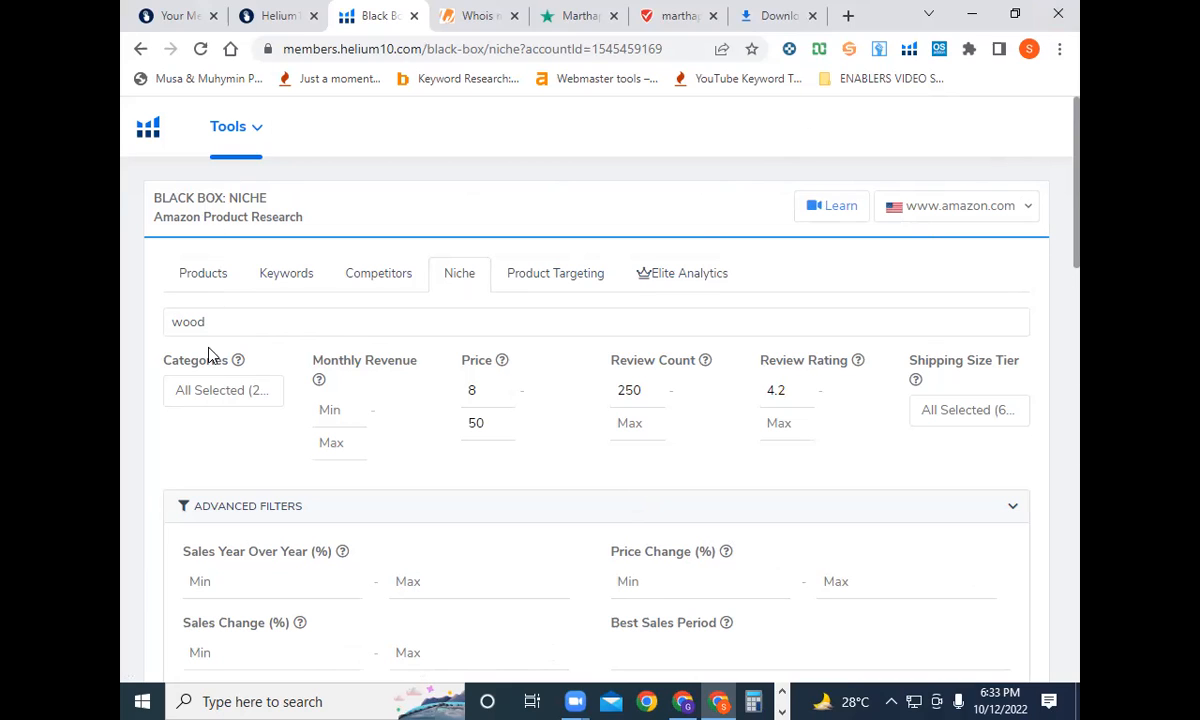
pyautogui.moveTo(205, 322); pyautogui.dragTo(169, 325)
pyautogui.click(376, 320)
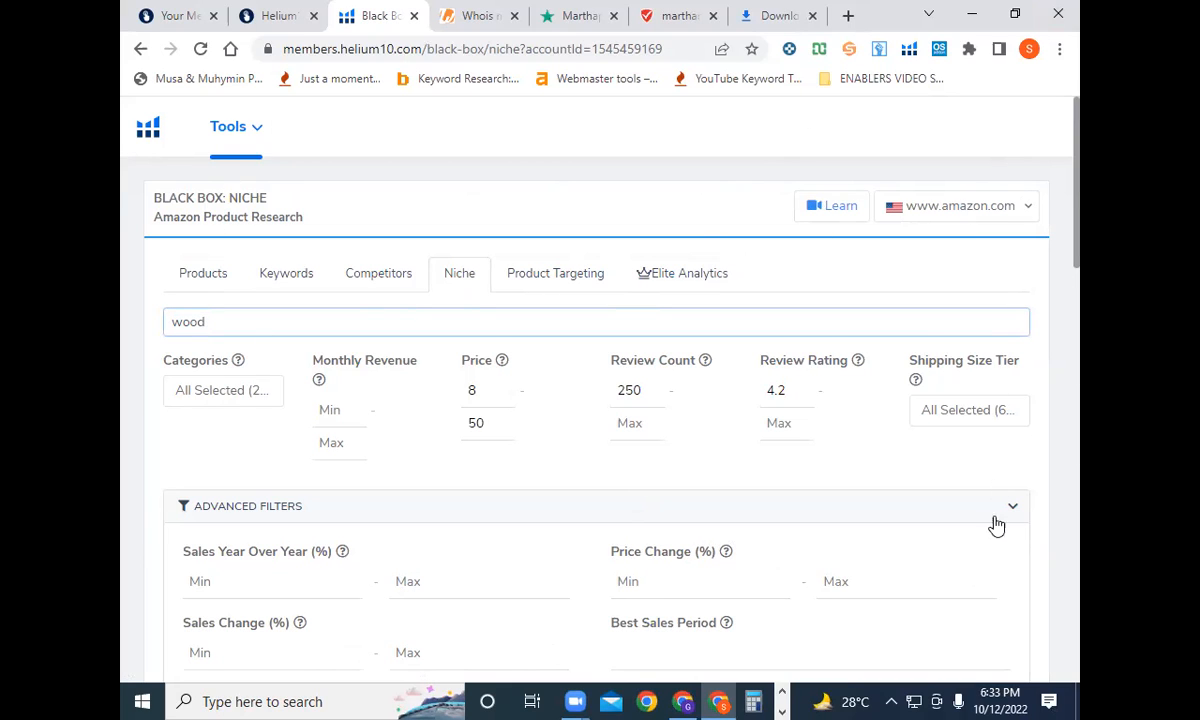
pyautogui.scroll(-3, 967, 595)
pyautogui.scroll(-1, 968, 595)
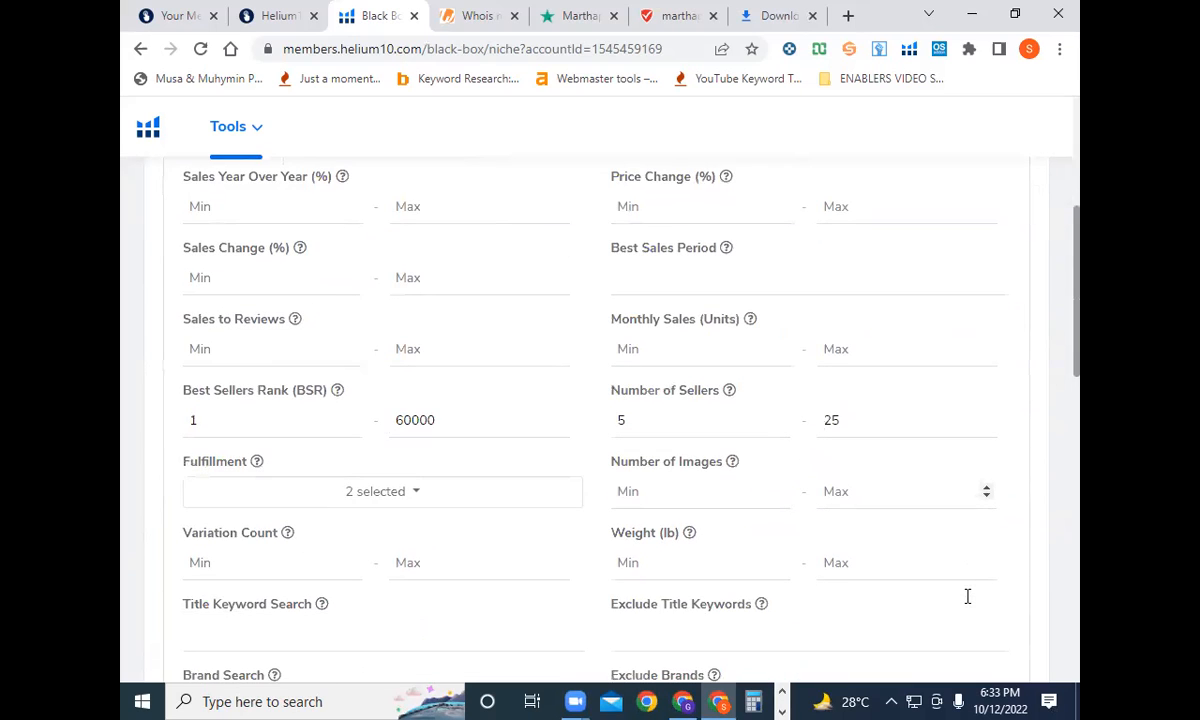
pyautogui.scroll(-1, 975, 619)
pyautogui.scroll(-9, 975, 619)
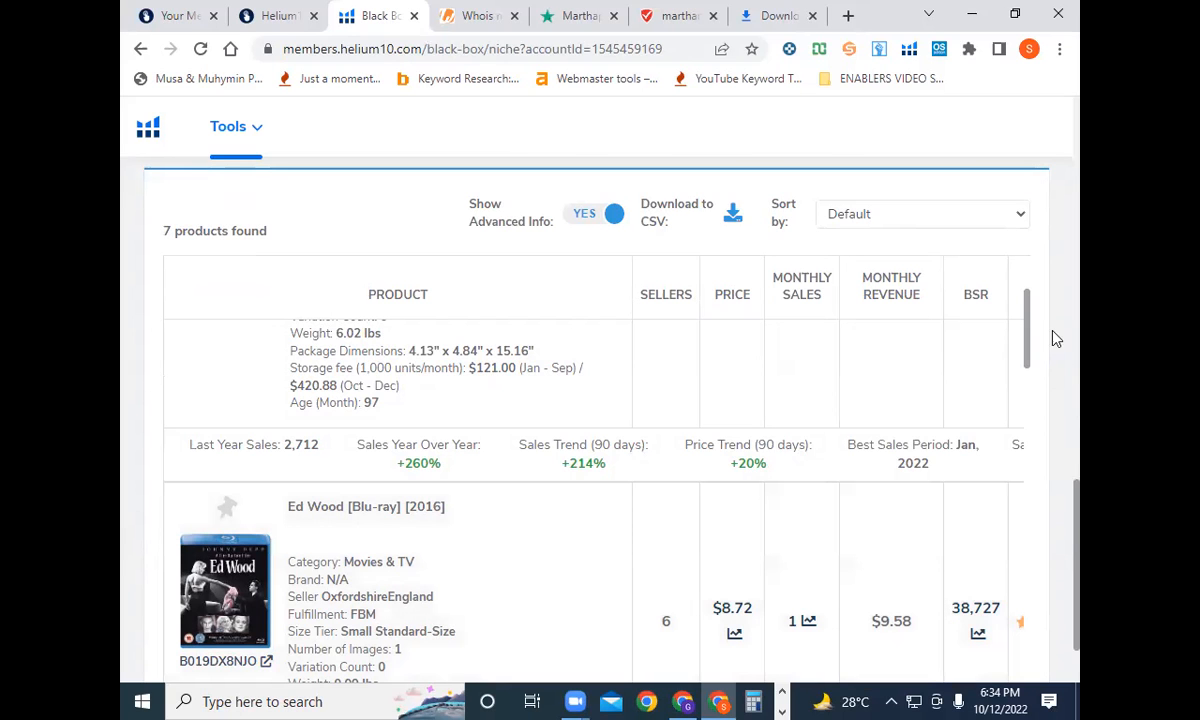
pyautogui.moveTo(1080, 540); pyautogui.dragTo(1080, 175)
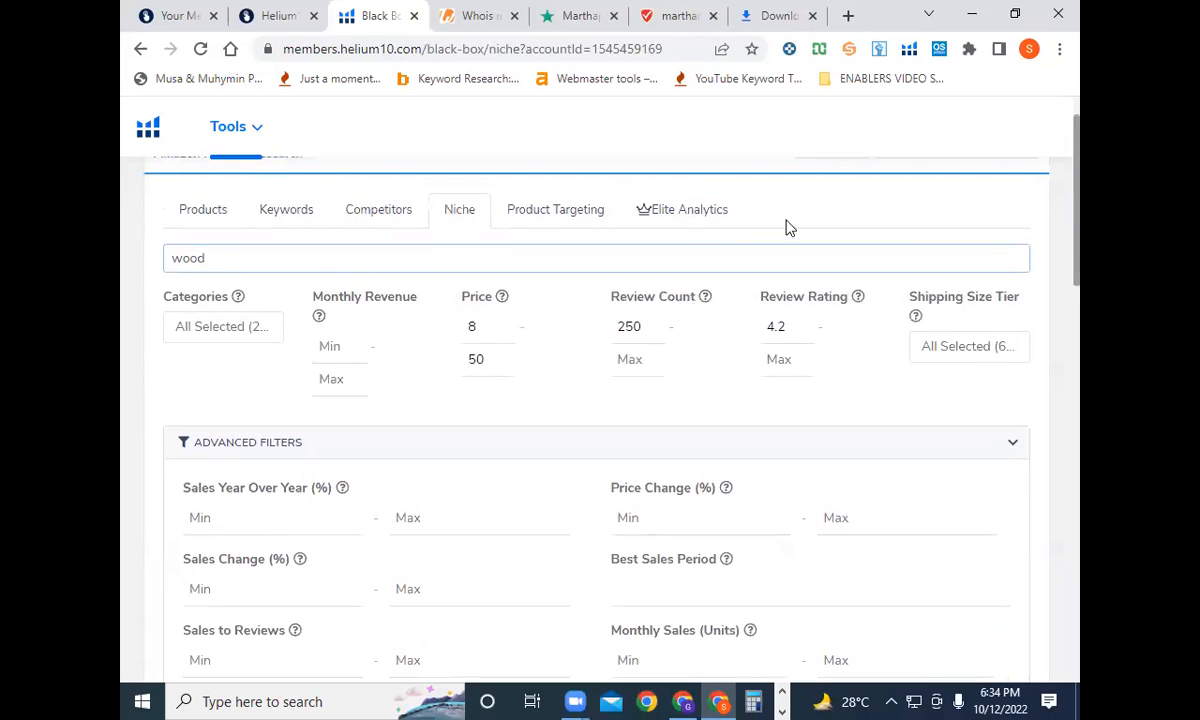